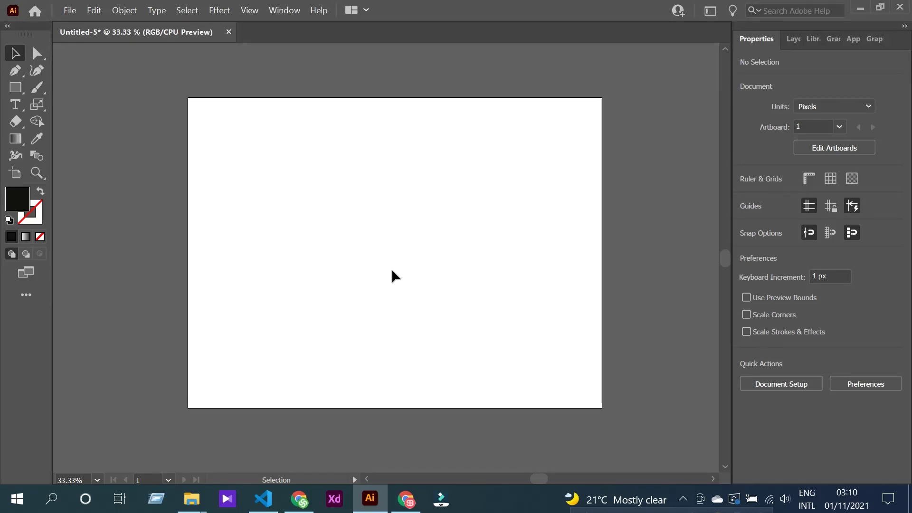
# Step: Draw a wide rectangle, stack two copies below it, and group the three
pyautogui.rightClick(15, 87)
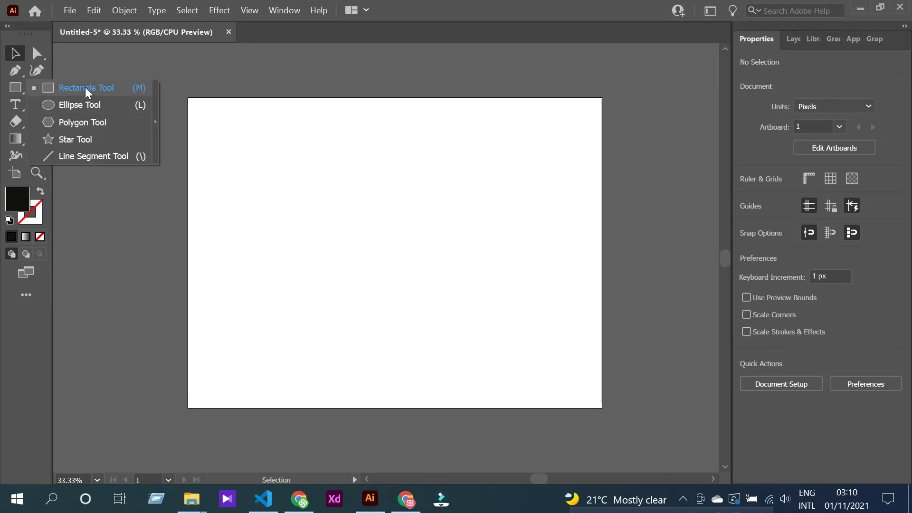
pyautogui.click(85, 87)
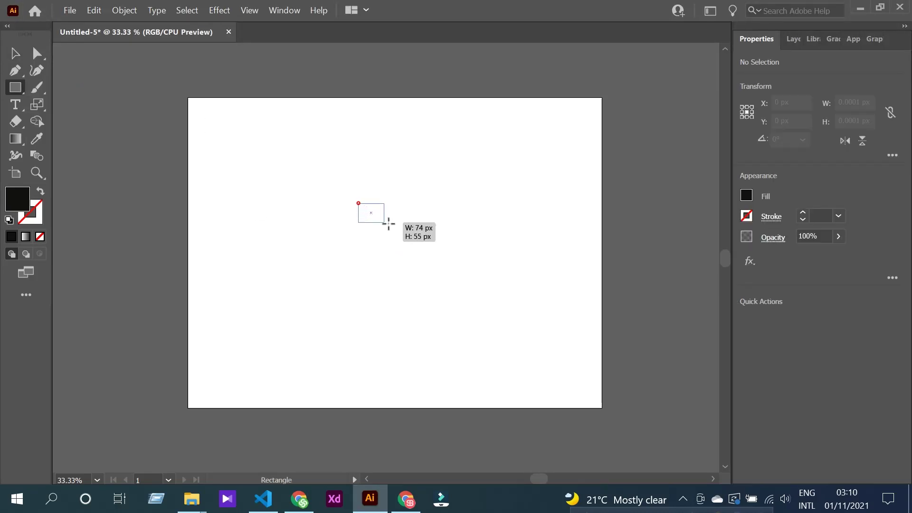
pyautogui.moveTo(389, 224); pyautogui.dragTo(446, 234)
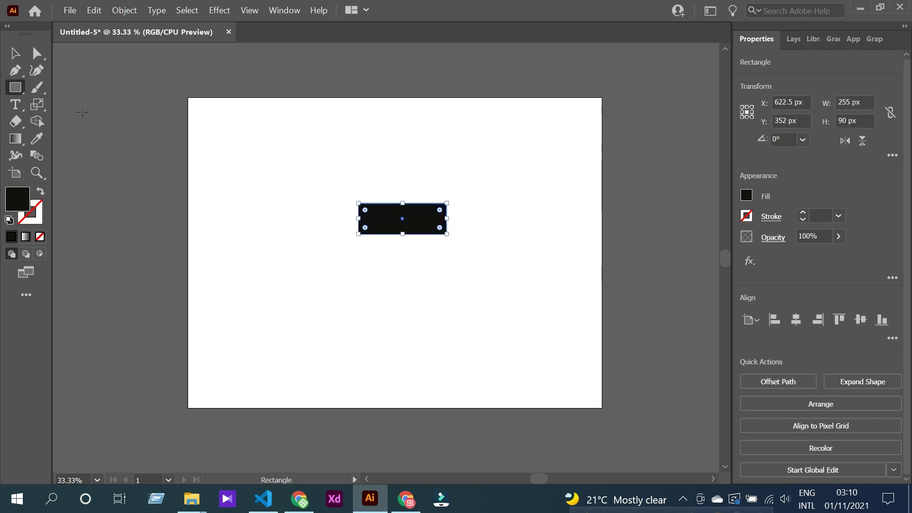
pyautogui.click(366, 275)
pyautogui.scroll(1, 418, 230)
pyautogui.moveTo(385, 213)
pyautogui.mouseDown()
pyautogui.moveTo(411, 284)
pyautogui.moveTo(405, 341)
pyautogui.mouseUp()
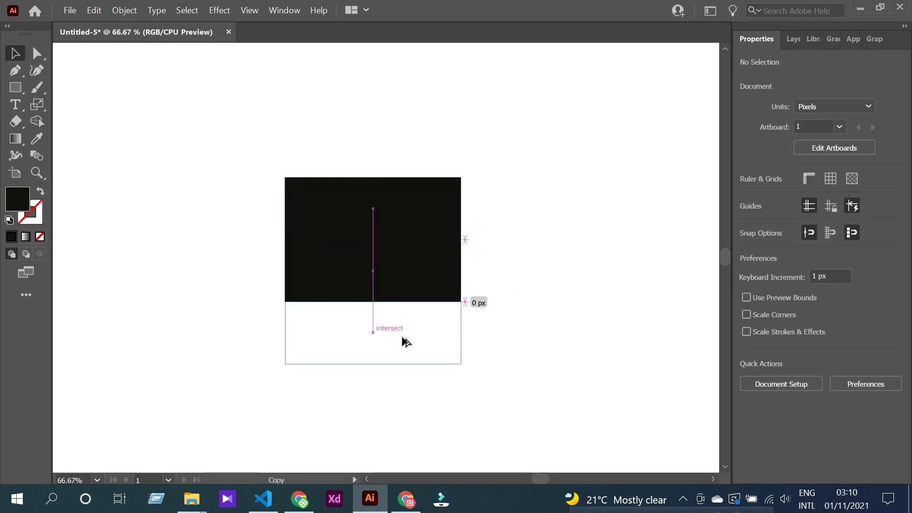
pyautogui.hotkey('ctrl', 'a')
pyautogui.hotkey('ctrl', 'g')
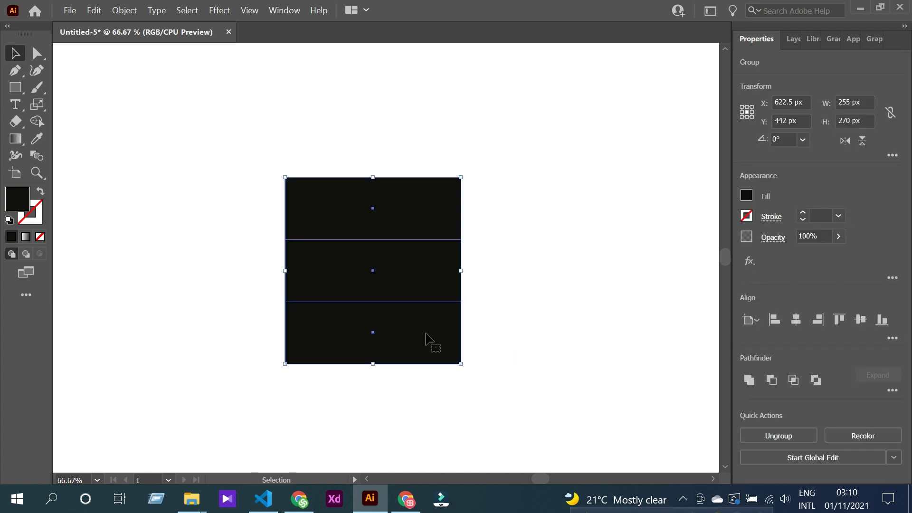
# Step: Duplicate the stack, rotate it 90°, and fit it over the original as a square grid
pyautogui.moveTo(430, 340)
pyautogui.mouseDown()
pyautogui.moveTo(474, 418)
pyautogui.moveTo(489, 282)
pyautogui.mouseUp()
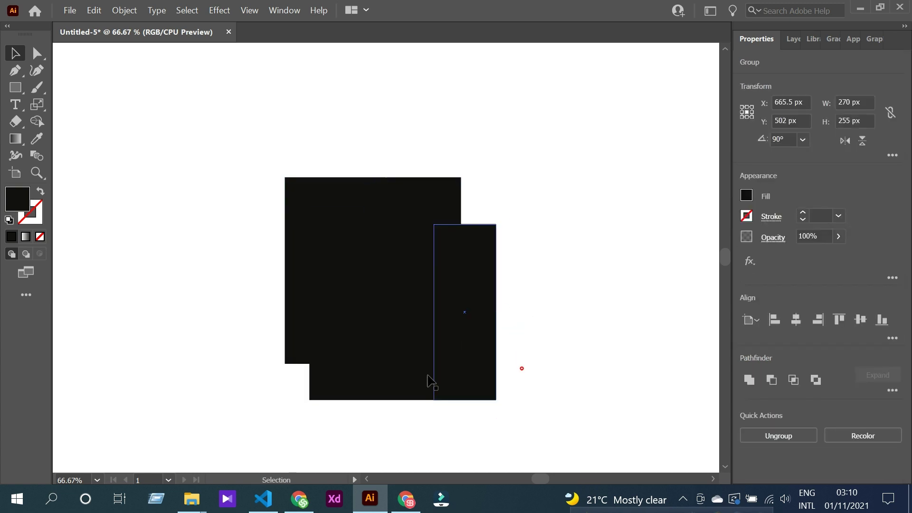
pyautogui.moveTo(413, 378)
pyautogui.mouseDown()
pyautogui.moveTo(396, 331)
pyautogui.moveTo(388, 331)
pyautogui.mouseUp()
pyautogui.moveTo(518, 315); pyautogui.dragTo(472, 326)
pyautogui.moveTo(469, 267); pyautogui.dragTo(473, 279)
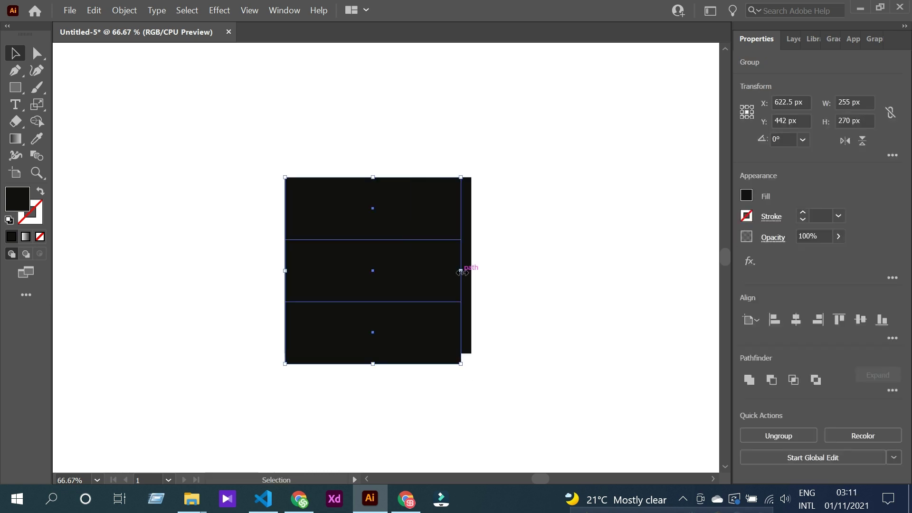
pyautogui.hotkey('ctrl', 'z')
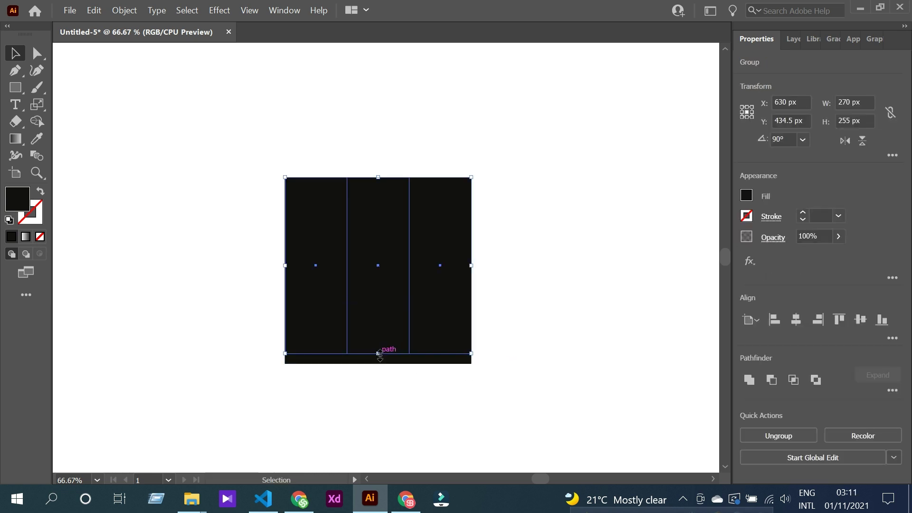
pyautogui.moveTo(379, 354); pyautogui.dragTo(378, 367)
# Step: With Shape Builder, delete the four corner squares and merge the rest into a cross
pyautogui.click(533, 367)
pyautogui.click(299, 194)
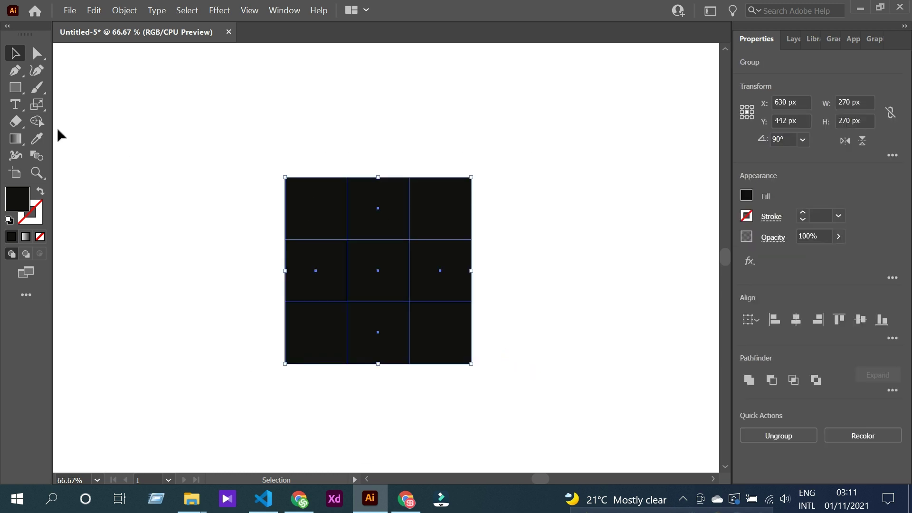
pyautogui.keyDown('alt'); pyautogui.click(316, 208); pyautogui.keyUp('alt')
pyautogui.keyDown('alt'); pyautogui.click(440, 208); pyautogui.keyUp('alt')
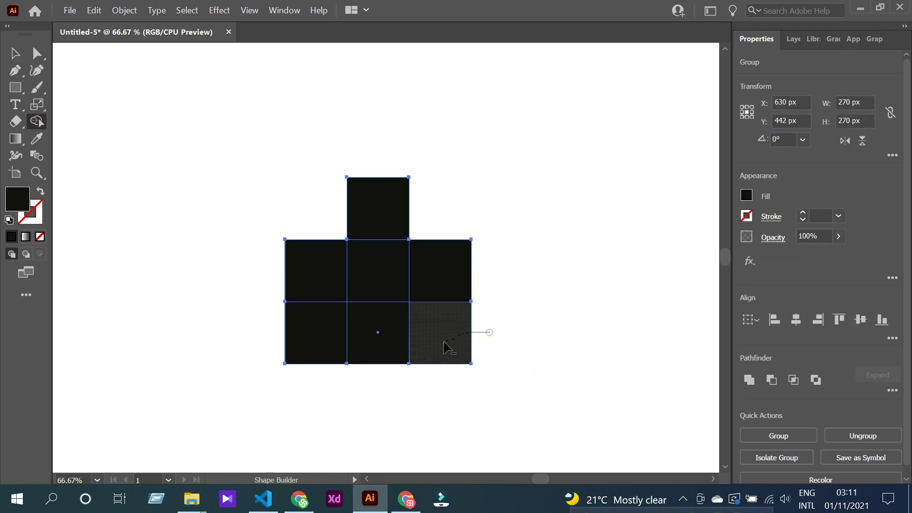
pyautogui.keyDown('alt'); pyautogui.click(440, 333); pyautogui.keyUp('alt')
pyautogui.keyDown('alt'); pyautogui.click(317, 340); pyautogui.keyUp('alt')
pyautogui.moveTo(365, 283); pyautogui.dragTo(437, 261)
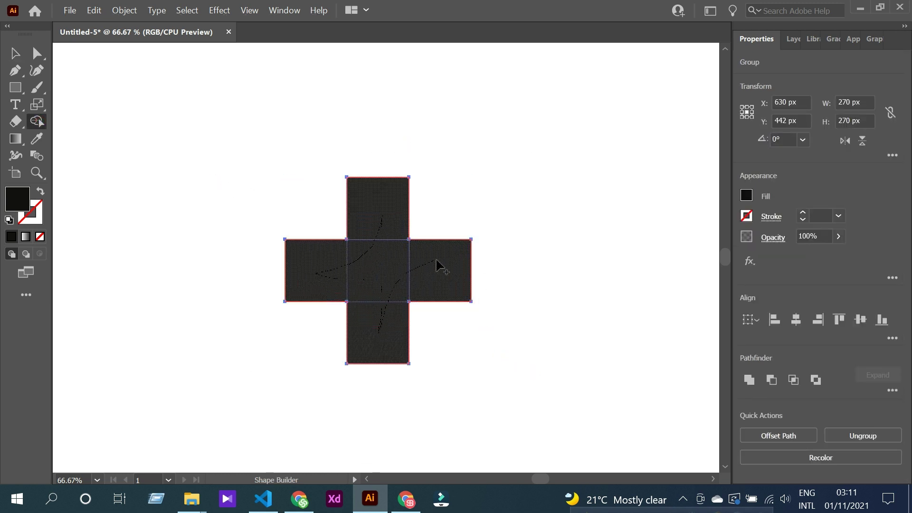
pyautogui.click(15, 53)
pyautogui.click(240, 185)
pyautogui.scroll(-1, 243, 186)
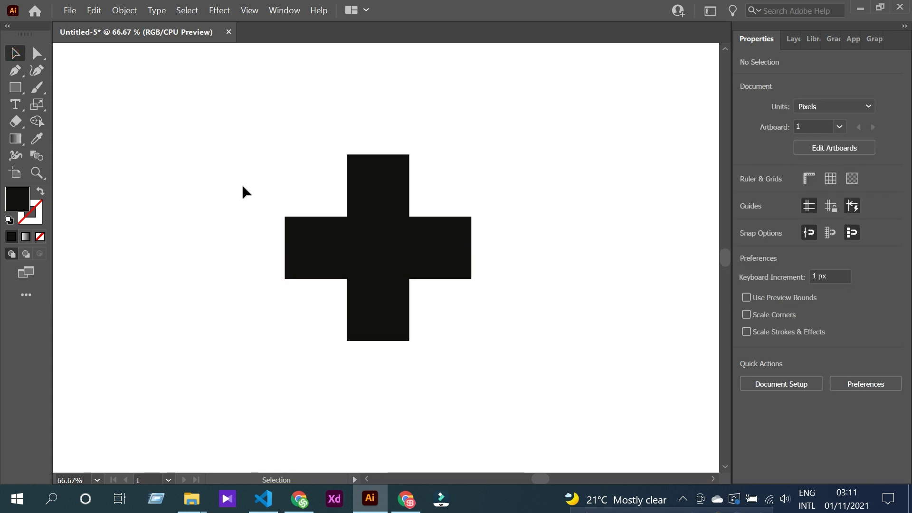
# Step: Round the cross's outer end corners to about 19 px using the live corner widgets
pyautogui.hotkey('ctrl', '1')
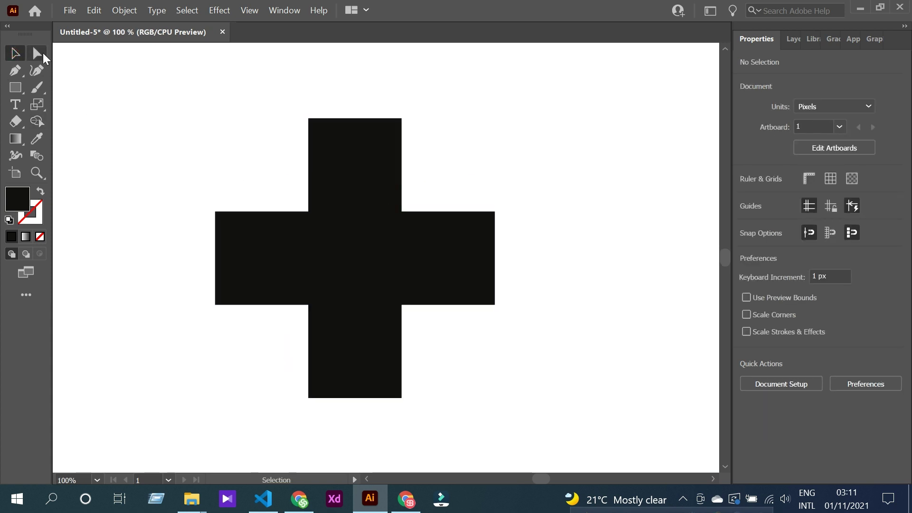
pyautogui.click(38, 54)
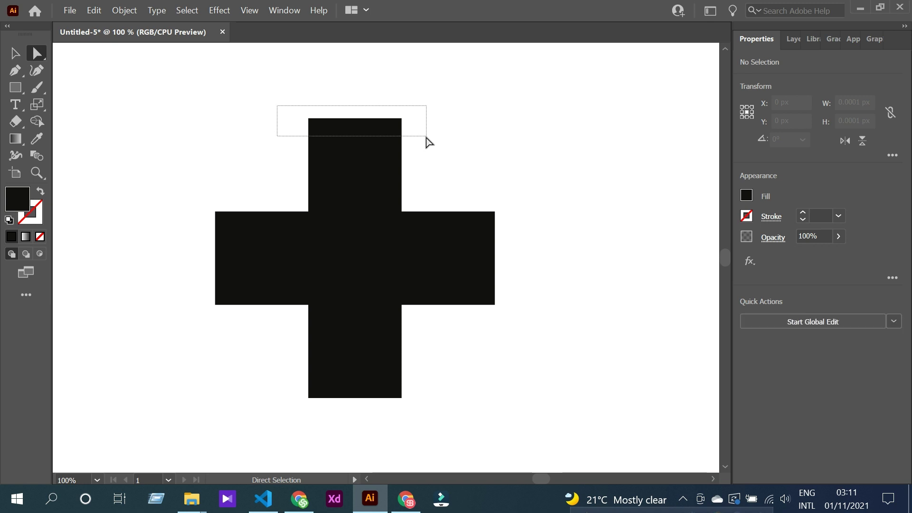
pyautogui.moveTo(426, 140); pyautogui.dragTo(427, 140)
pyautogui.moveTo(259, 382); pyautogui.dragTo(259, 383)
pyautogui.moveTo(190, 183)
pyautogui.mouseDown()
pyautogui.moveTo(232, 306)
pyautogui.moveTo(244, 288)
pyautogui.mouseUp()
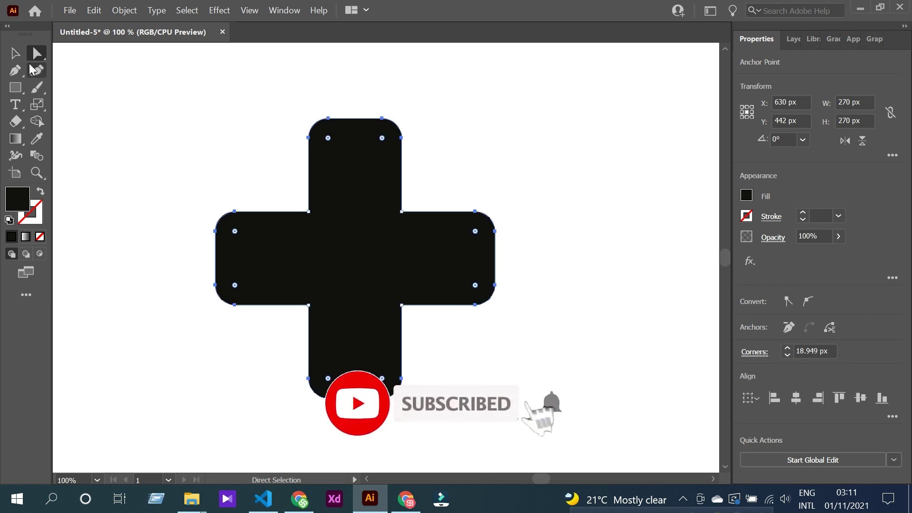
# Step: Move the rounded cross to the left side of the artboard
pyautogui.press('v')
pyautogui.click(220, 156)
pyautogui.hotkey('ctrl', '-')
pyautogui.moveTo(312, 201); pyautogui.dragTo(160, 237)
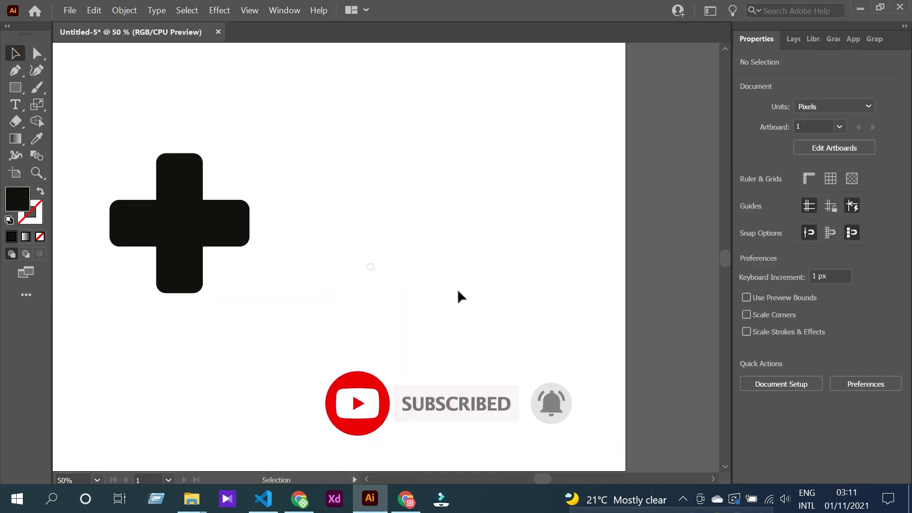
# Step: Draw a tall narrow rectangle to the right of the cross
pyautogui.click(15, 88)
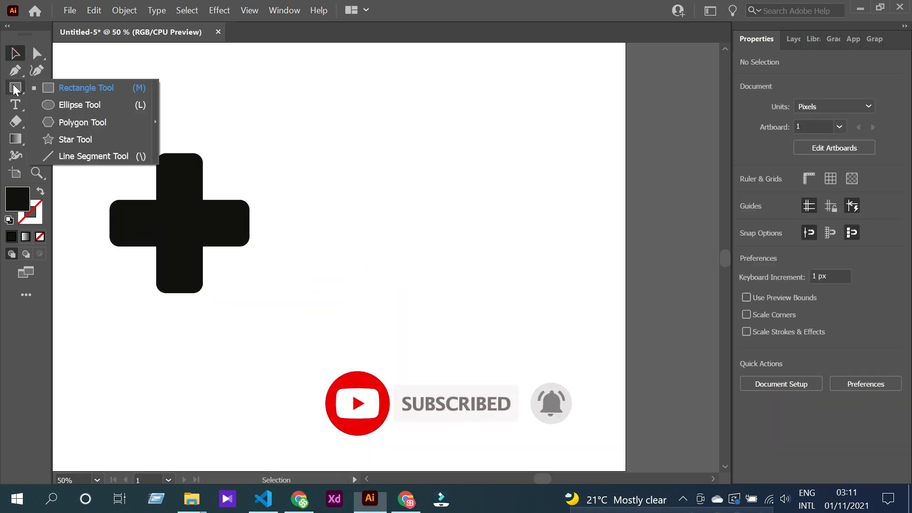
pyautogui.click(89, 87)
pyautogui.scroll(1, 419, 213)
pyautogui.moveTo(396, 190); pyautogui.dragTo(422, 323)
# Step: Drag the rectangle's top corners outward so the bar tapers toward the bottom
pyautogui.press('a')
pyautogui.scroll(2, 407, 200)
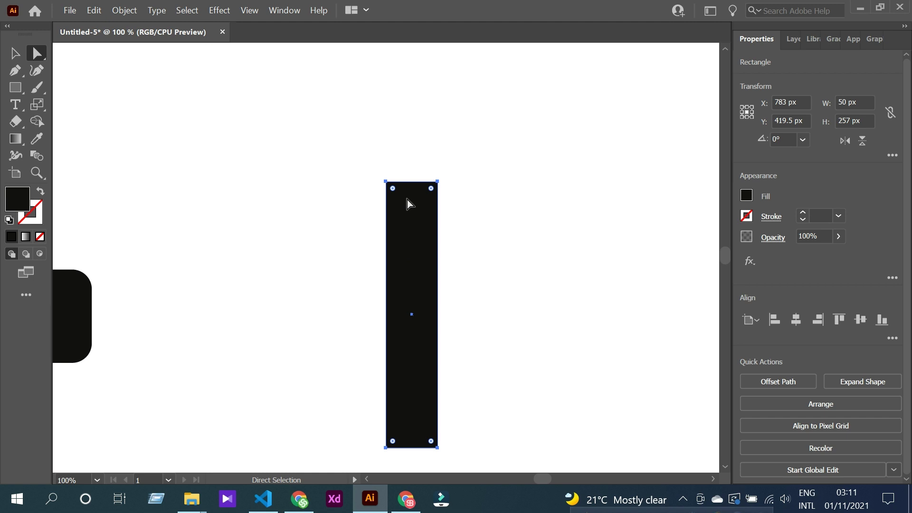
pyautogui.click(437, 181)
pyautogui.scroll(2, 437, 183)
pyautogui.moveTo(448, 169); pyautogui.dragTo(459, 168)
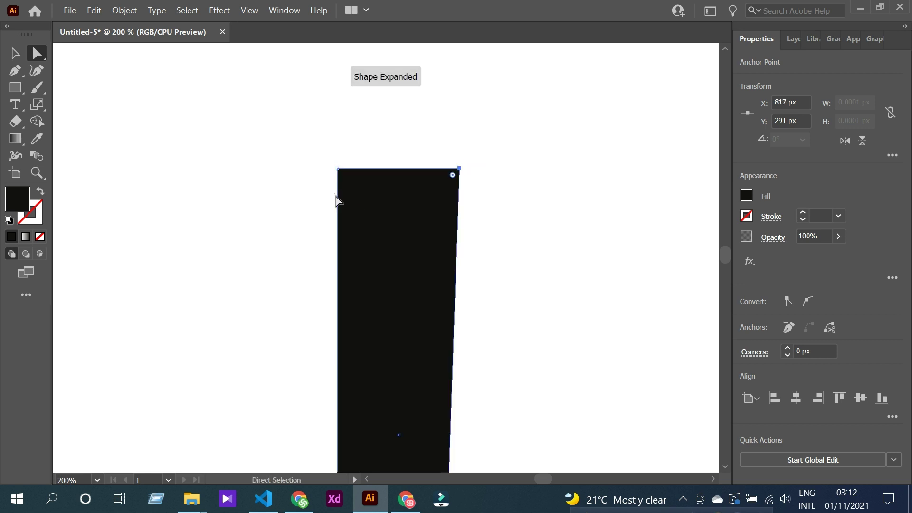
pyautogui.click(338, 170)
pyautogui.moveTo(339, 172); pyautogui.dragTo(318, 168)
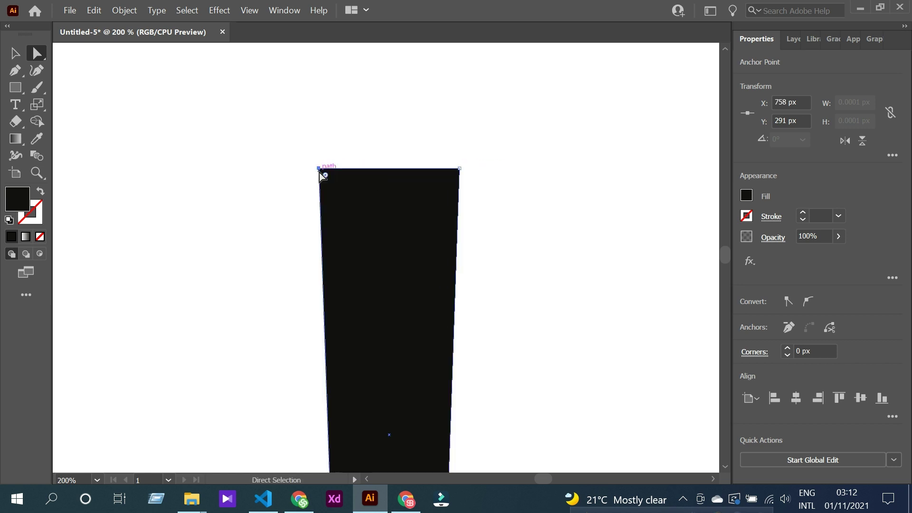
pyautogui.click(17, 55)
pyautogui.click(224, 169)
pyautogui.hotkey('ctrl', '1')
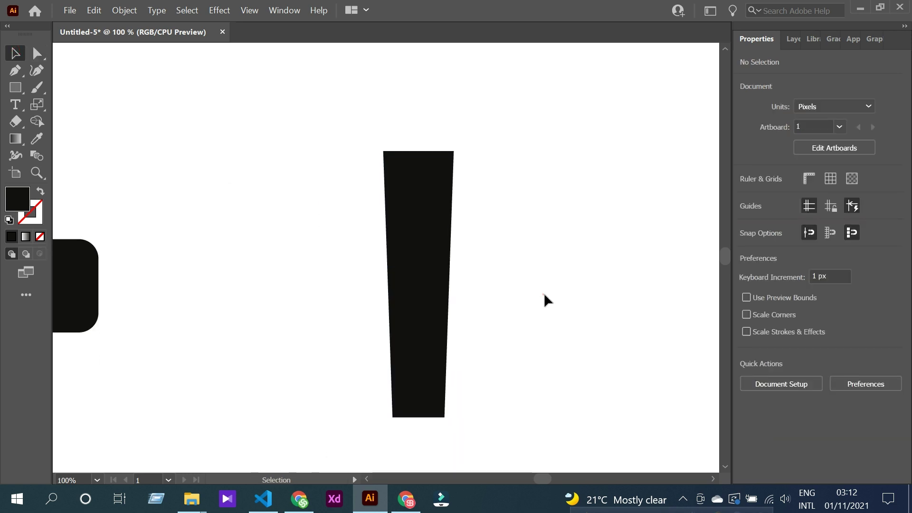
pyautogui.scroll(1, 543, 292)
# Step: Add a pointed triangular tip on top of the bar with the Pen tool
pyautogui.press('p')
pyautogui.hotkey('ctrl', '+')
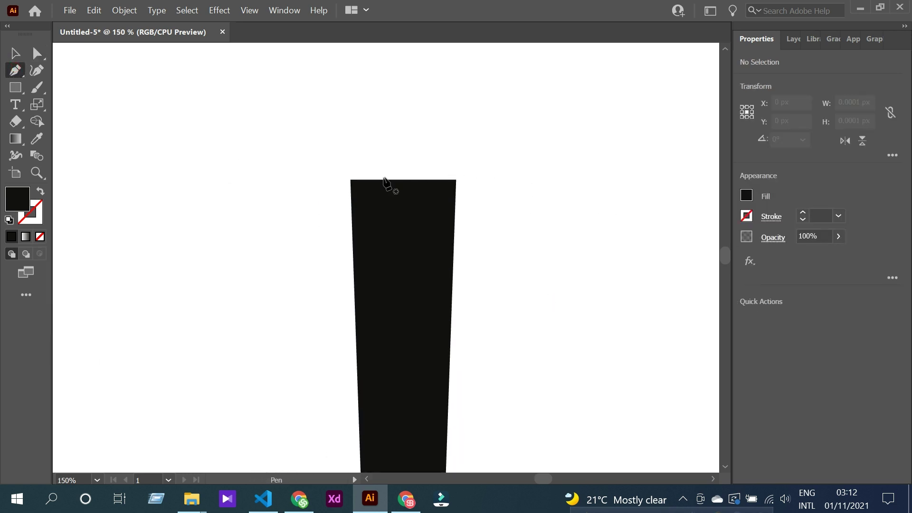
pyautogui.click(351, 181)
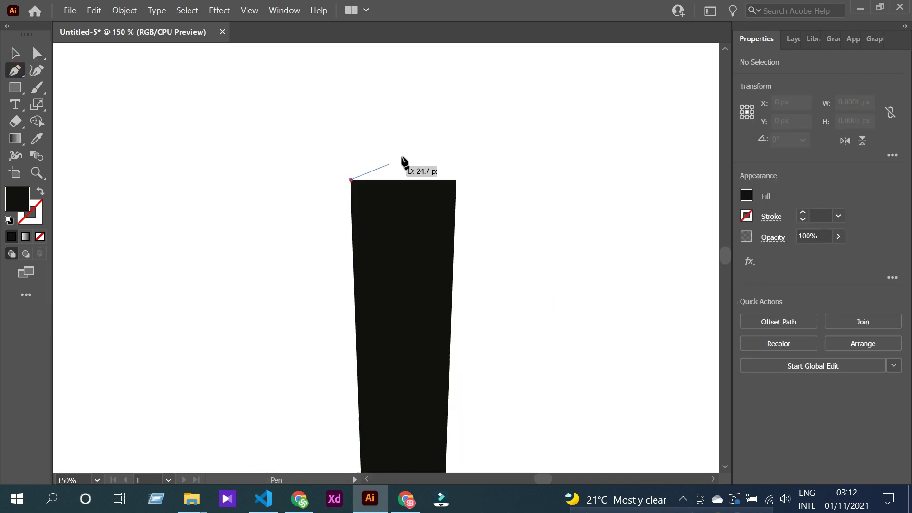
pyautogui.click(403, 114)
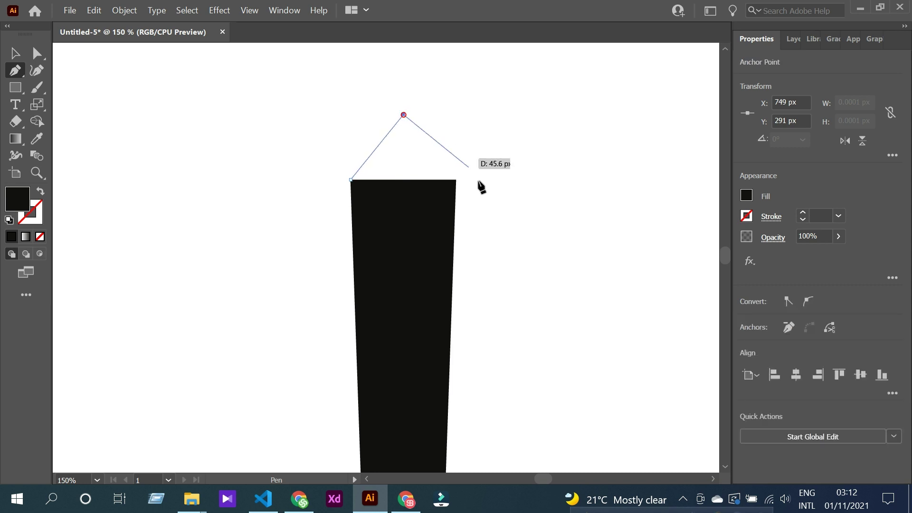
pyautogui.click(456, 179)
pyautogui.click(15, 55)
pyautogui.click(329, 199)
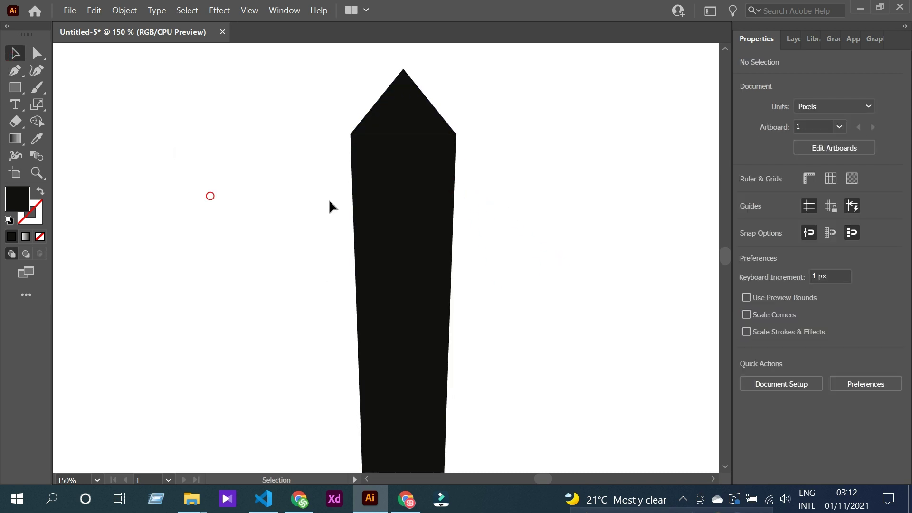
pyautogui.hotkey('ctrl', '-')
pyautogui.click(15, 87)
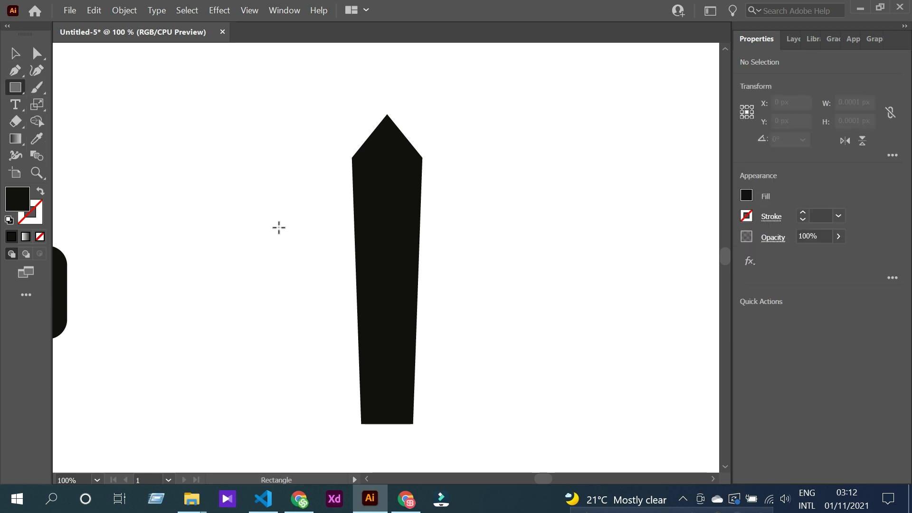
# Step: Draw a small wide rectangle across the bar's left side and slant its left end down
pyautogui.moveTo(267, 232); pyautogui.dragTo(374, 283)
pyautogui.click(37, 52)
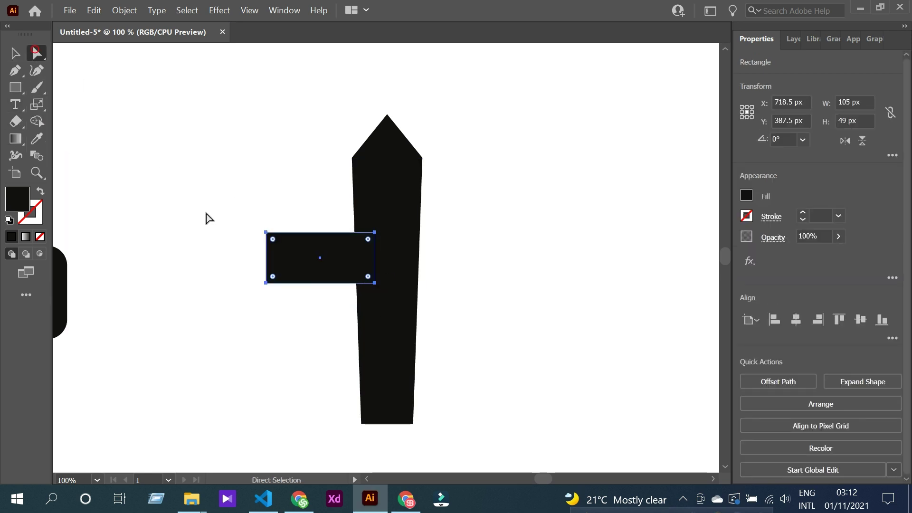
pyautogui.moveTo(225, 215); pyautogui.dragTo(271, 327)
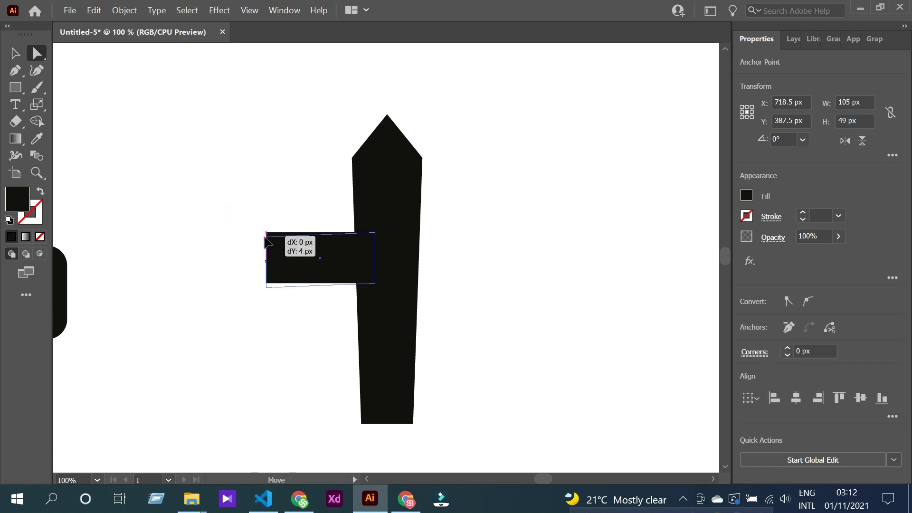
pyautogui.moveTo(266, 233); pyautogui.dragTo(261, 278)
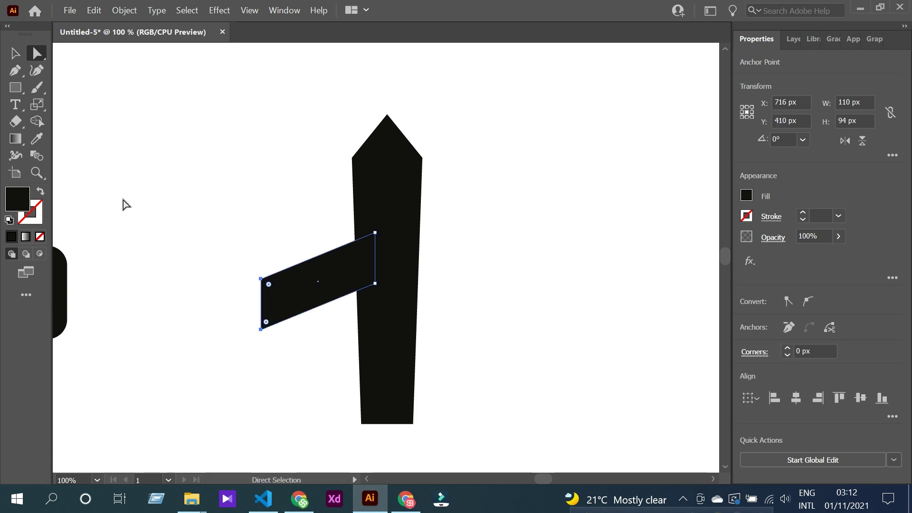
pyautogui.press('v')
pyautogui.click(532, 324)
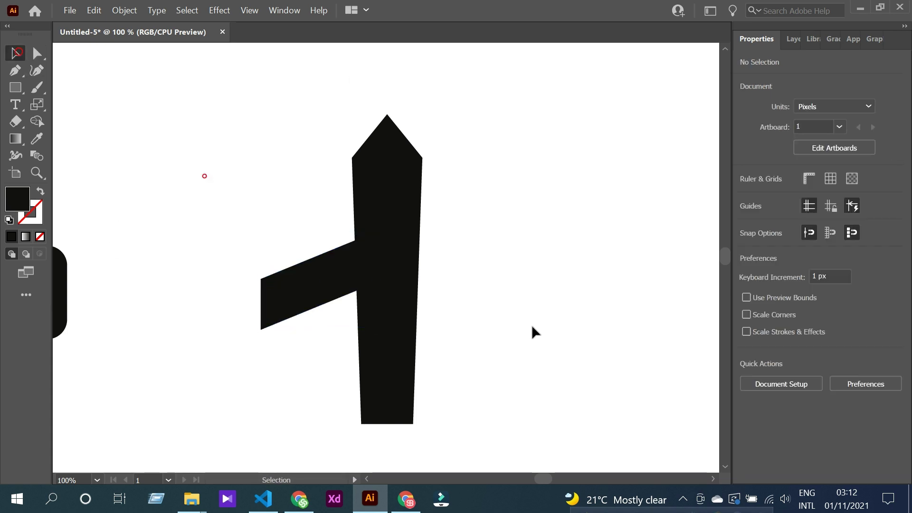
pyautogui.keyDown('alt'); pyautogui.scroll(1, 353, 282); pyautogui.keyUp('alt')
pyautogui.scroll(-1, 352, 281)
# Step: Drag the wing's inner top anchor upward along the fuselage edge
pyautogui.click(342, 242)
pyautogui.press('a')
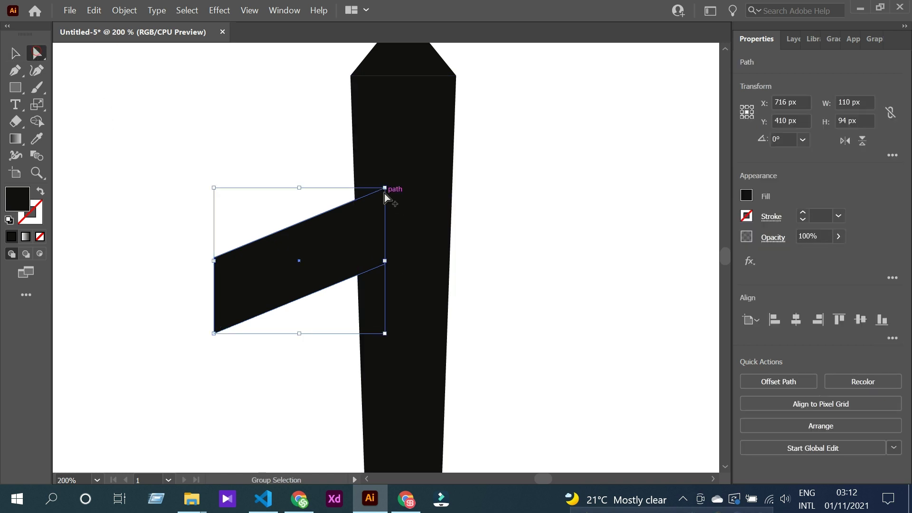
pyautogui.keyDown('alt'); pyautogui.scroll(1, 384, 193); pyautogui.keyUp('alt')
pyautogui.click(385, 186)
pyautogui.moveTo(387, 186); pyautogui.dragTo(385, 150)
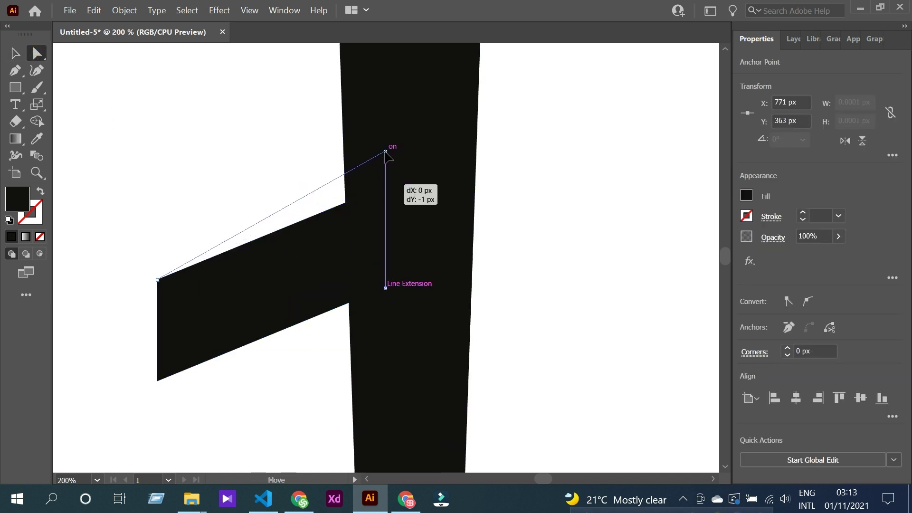
pyautogui.moveTo(385, 150); pyautogui.dragTo(385, 150)
pyautogui.press('v')
pyautogui.click(135, 137)
pyautogui.hotkey('ctrl', '-')
pyautogui.hotkey('ctrl', '-')
# Step: Reflect a copy of the wing across the vertical axis and place it right of the fuselage
pyautogui.click(303, 186)
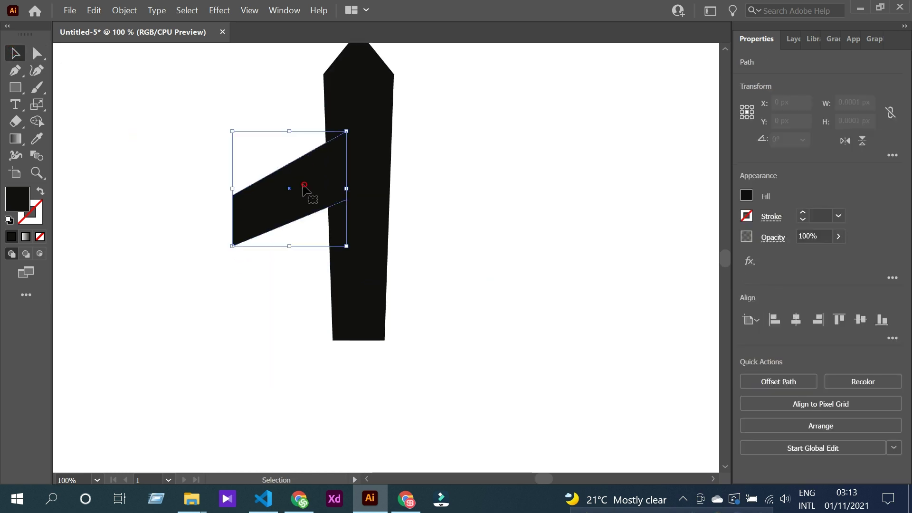
pyautogui.rightClick(304, 187)
pyautogui.click(473, 338)
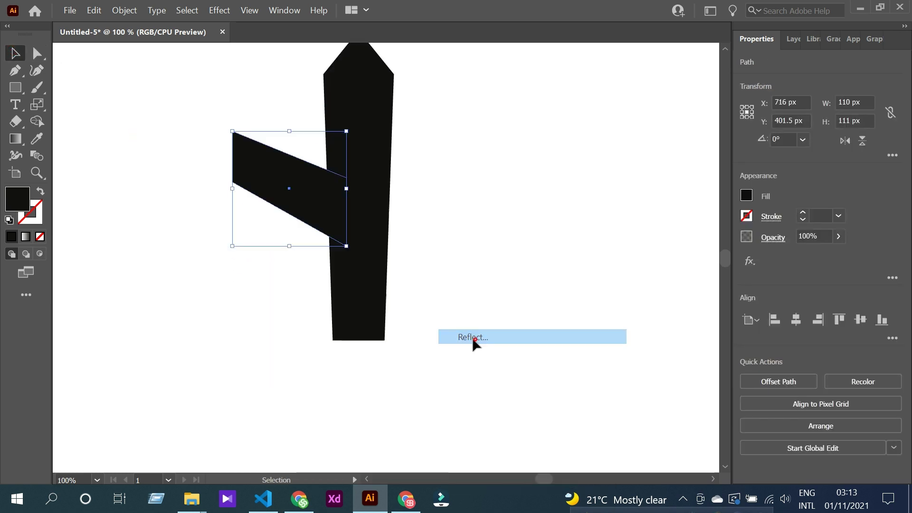
pyautogui.click(138, 227)
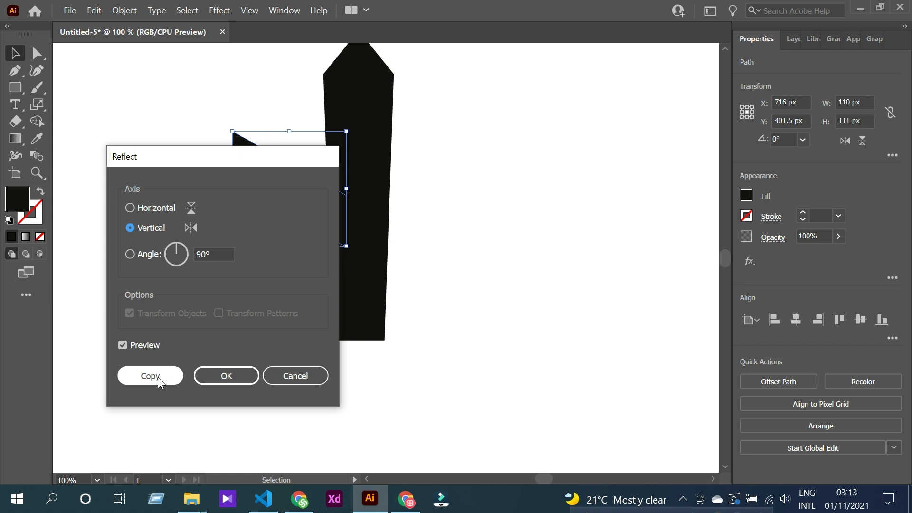
pyautogui.click(150, 376)
pyautogui.click(263, 303)
pyautogui.moveTo(384, 210); pyautogui.dragTo(442, 209)
# Step: In Outline view, nudge the left wing snugly against the fuselage
pyautogui.hotkey('ctrl', 'y')
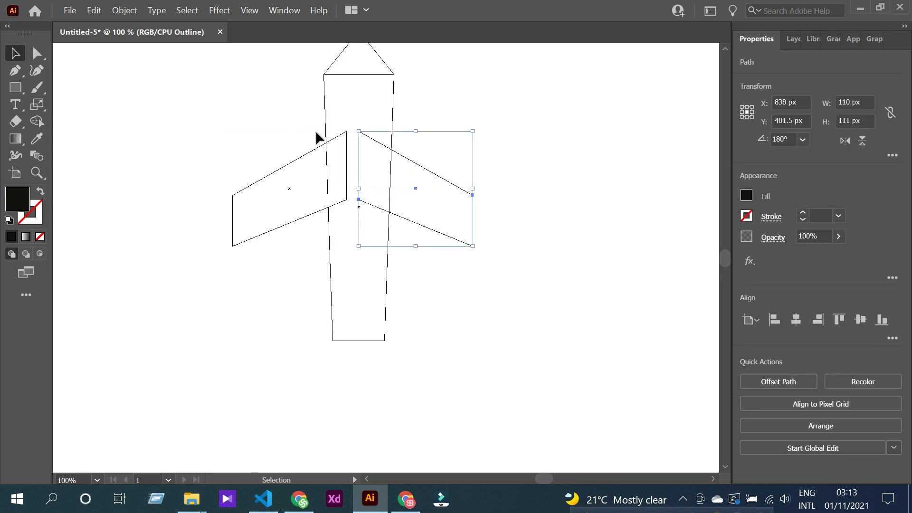
pyautogui.scroll(1, 347, 140)
pyautogui.moveTo(351, 157); pyautogui.dragTo(368, 155)
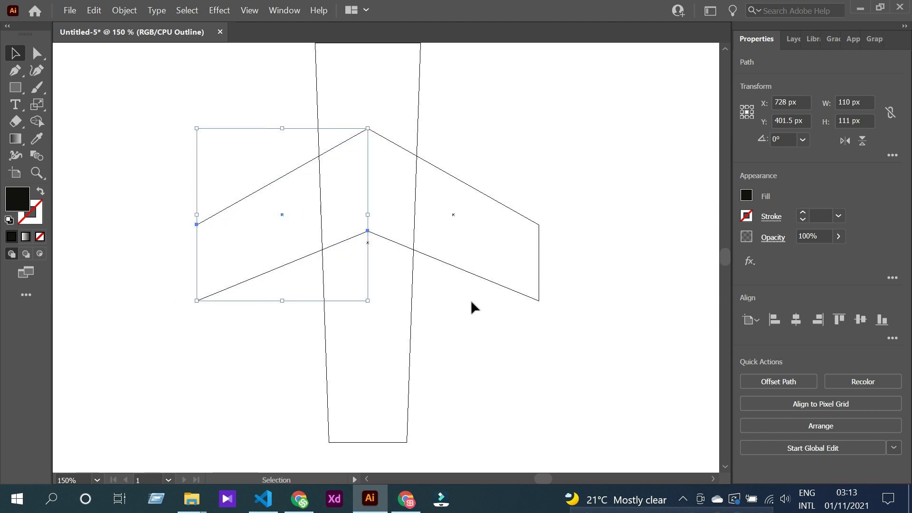
pyautogui.click(472, 300)
pyautogui.scroll(-1, 449, 274)
pyautogui.scroll(-1, 449, 274)
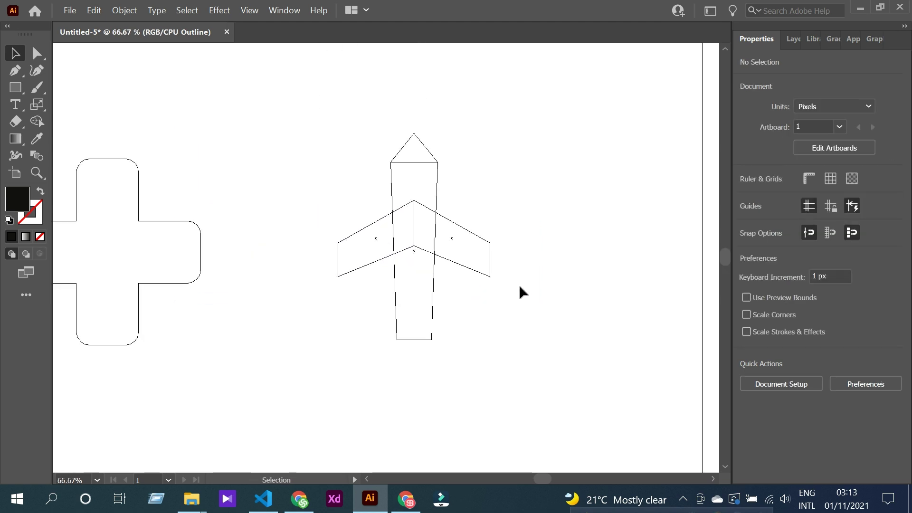
pyautogui.hotkey('ctrl', 'y')
# Step: Group both wings and nudge the pair up along the fuselage
pyautogui.scroll(3, 452, 250)
pyautogui.keyDown('ctrl'); pyautogui.click(332, 248); pyautogui.keyUp('ctrl')
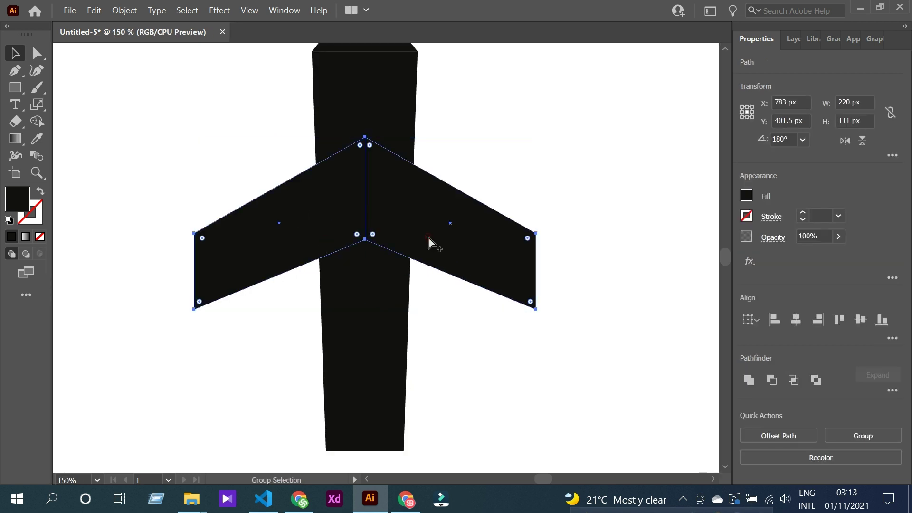
pyautogui.scroll(-3, 429, 239)
pyautogui.hotkey('ctrl', 'g')
pyautogui.scroll(-2, 473, 226)
pyautogui.hotkey('shift', 'Up')
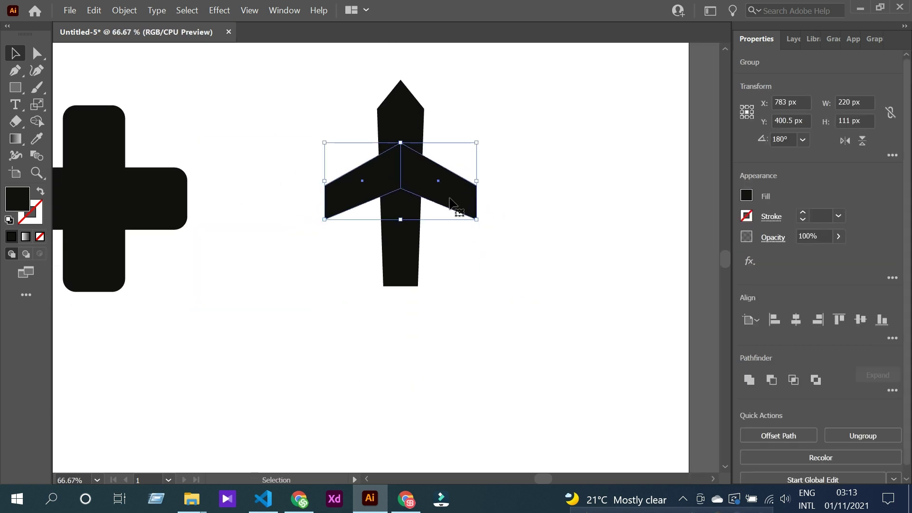
pyautogui.hotkey('shift', 'Up')
pyautogui.press('Down')
pyautogui.press('Down')
pyautogui.press('Down')
pyautogui.press('Down')
pyautogui.press('Down')
pyautogui.press('Down')
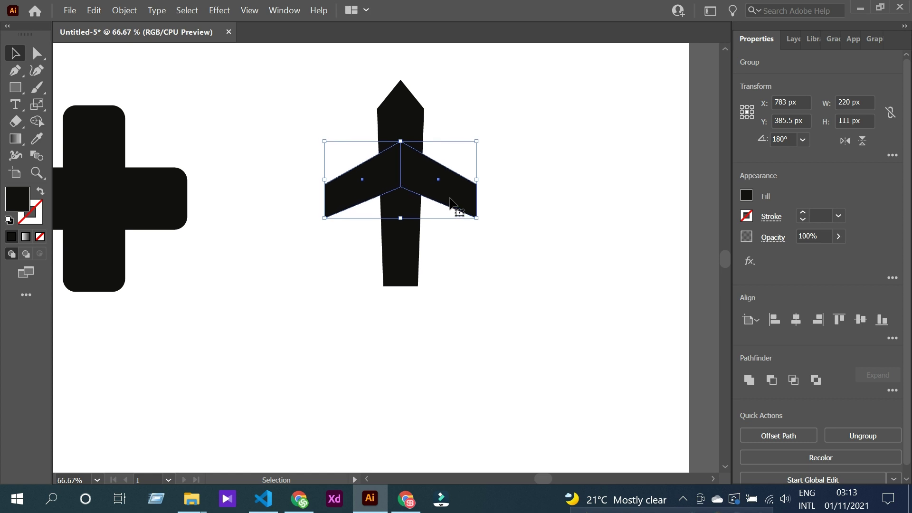
# Step: Add a smaller copy of the wings below as the tail, then stretch the wings taller
pyautogui.moveTo(447, 202)
pyautogui.mouseDown()
pyautogui.moveTo(485, 363)
pyautogui.moveTo(469, 357)
pyautogui.moveTo(431, 302)
pyautogui.moveTo(480, 332)
pyautogui.mouseUp()
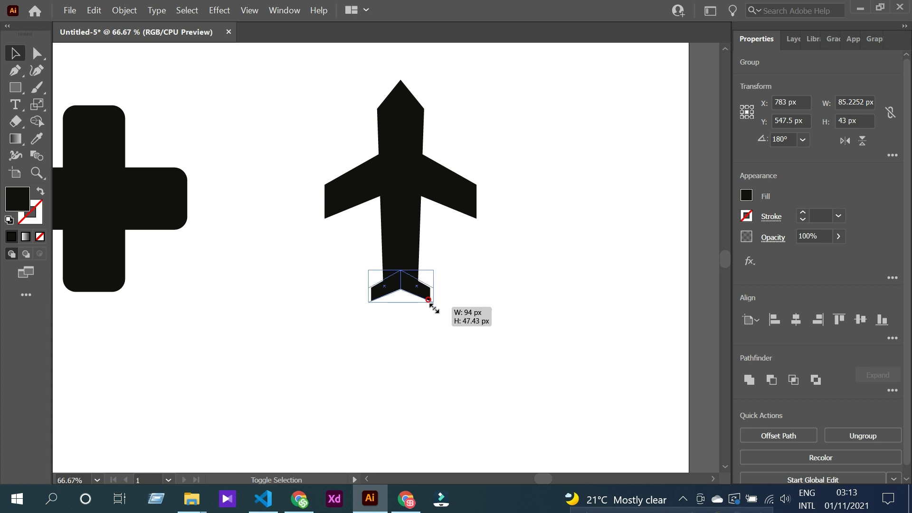
pyautogui.click(479, 328)
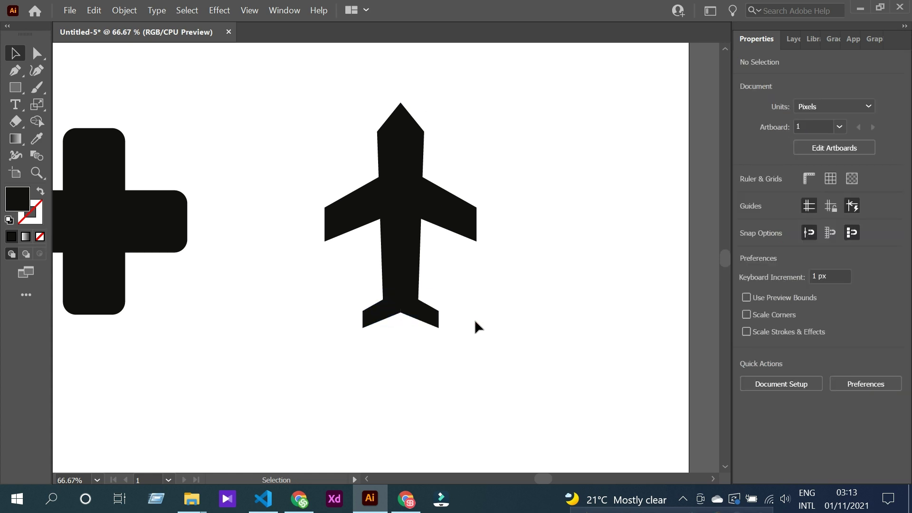
pyautogui.hotkey('ctrl', '1')
pyautogui.scroll(-2, 444, 106)
pyautogui.click(444, 278)
pyautogui.moveTo(464, 306); pyautogui.dragTo(466, 309)
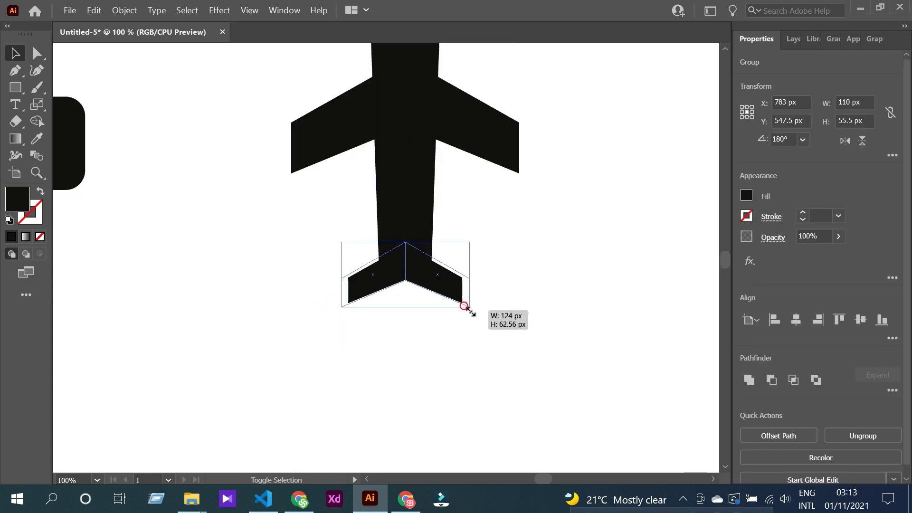
pyautogui.hotkey('ctrl', '-')
pyautogui.hotkey('ctrl', '-')
pyautogui.click(475, 255)
pyautogui.click(458, 241)
pyautogui.moveTo(427, 261); pyautogui.dragTo(426, 268)
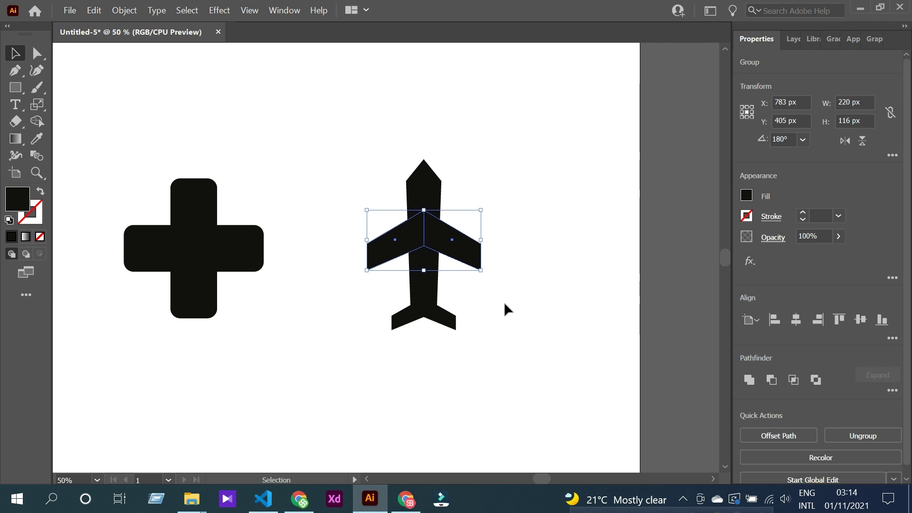
# Step: Merge nose, body, wings and tail into one shape with Shape Builder
pyautogui.click(484, 255)
pyautogui.moveTo(484, 255); pyautogui.dragTo(327, 223)
pyautogui.hotkey('ctrl', '1')
pyautogui.click(36, 125)
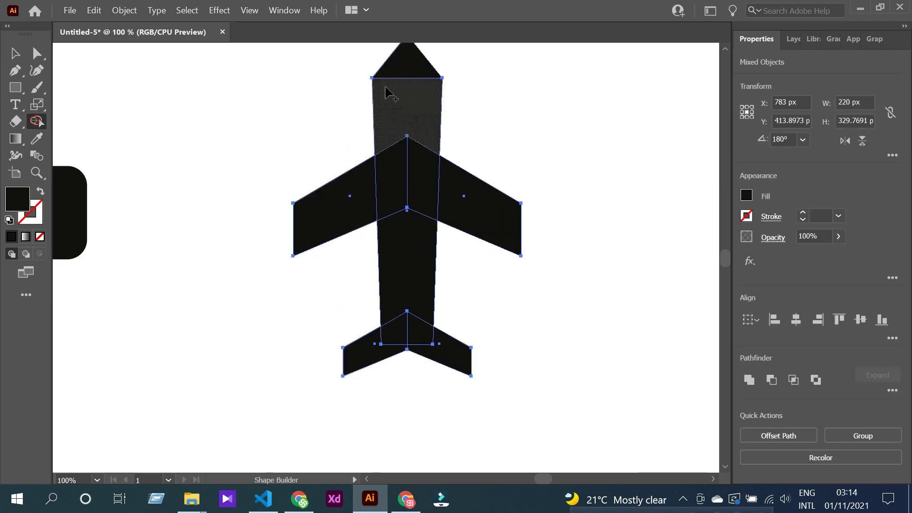
pyautogui.moveTo(398, 66)
pyautogui.mouseDown()
pyautogui.moveTo(406, 266)
pyautogui.moveTo(453, 354)
pyautogui.mouseUp()
# Step: Round all the airplane's corners with the live corner widgets
pyautogui.click(21, 56)
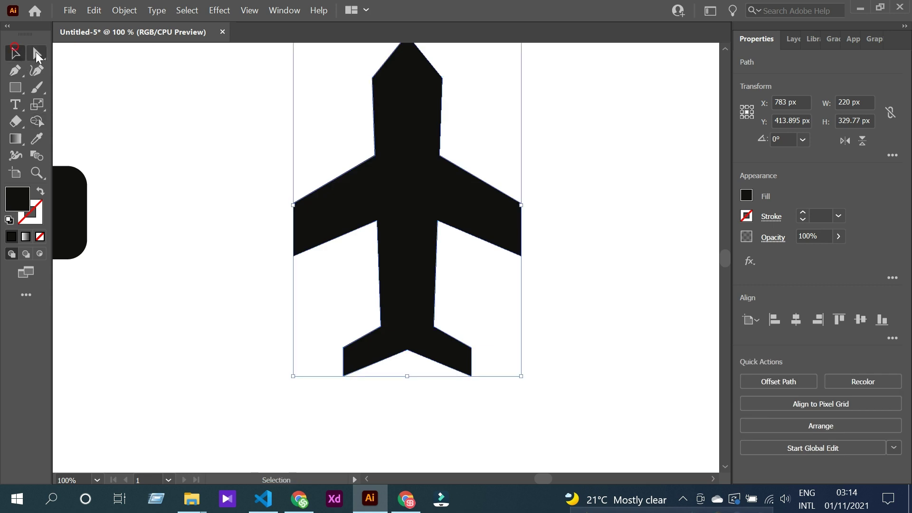
pyautogui.scroll(3, 350, 187)
pyautogui.moveTo(411, 126); pyautogui.dragTo(407, 129)
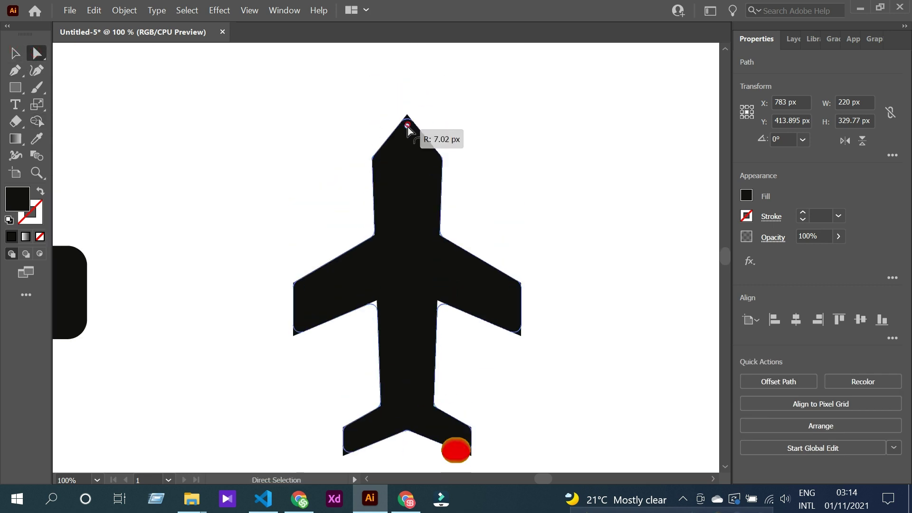
pyautogui.click(481, 144)
pyautogui.scroll(-2, 483, 218)
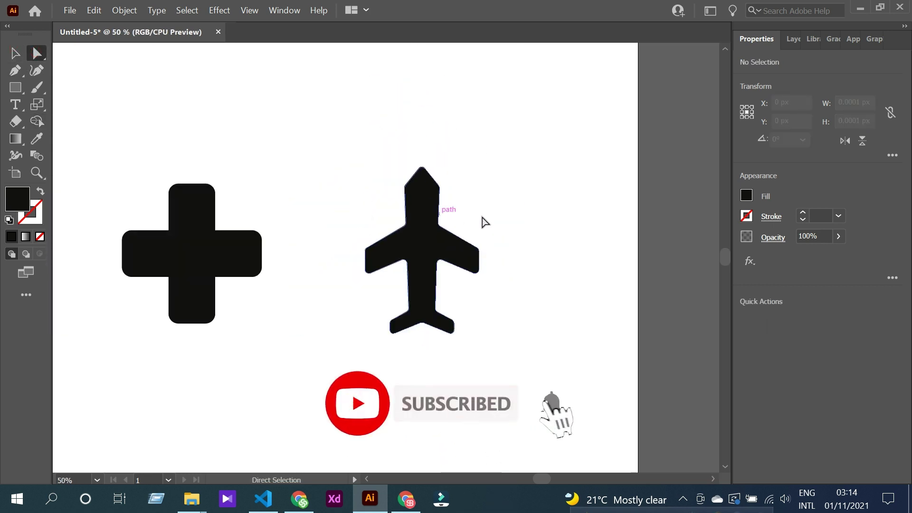
pyautogui.press('v')
# Step: Show the Pathfinder panel and move the airplane higher on the artboard
pyautogui.moveTo(328, 142); pyautogui.dragTo(497, 364)
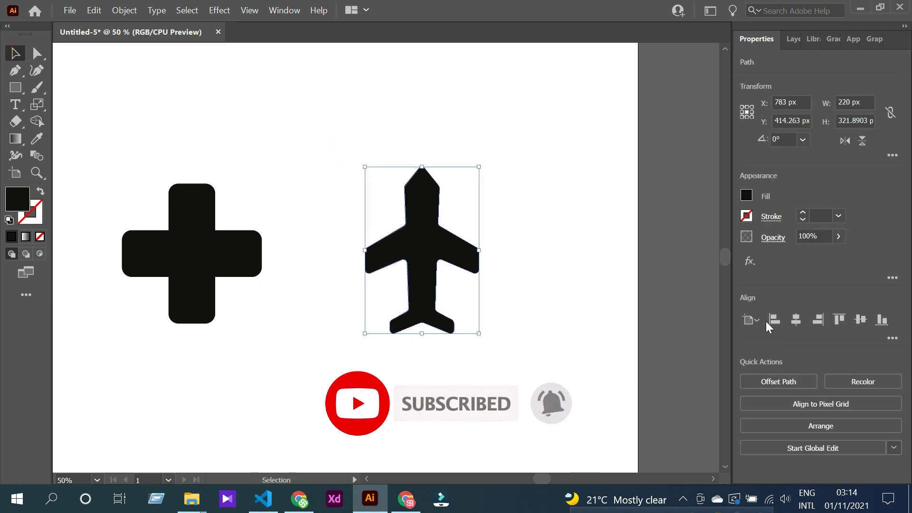
pyautogui.click(287, 7)
pyautogui.click(386, 471)
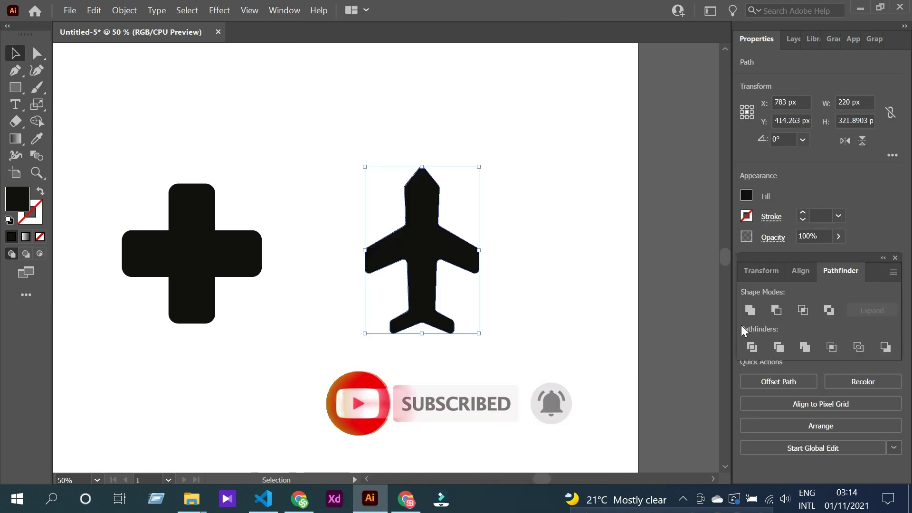
pyautogui.click(556, 401)
pyautogui.moveTo(470, 266); pyautogui.dragTo(473, 194)
pyautogui.click(385, 360)
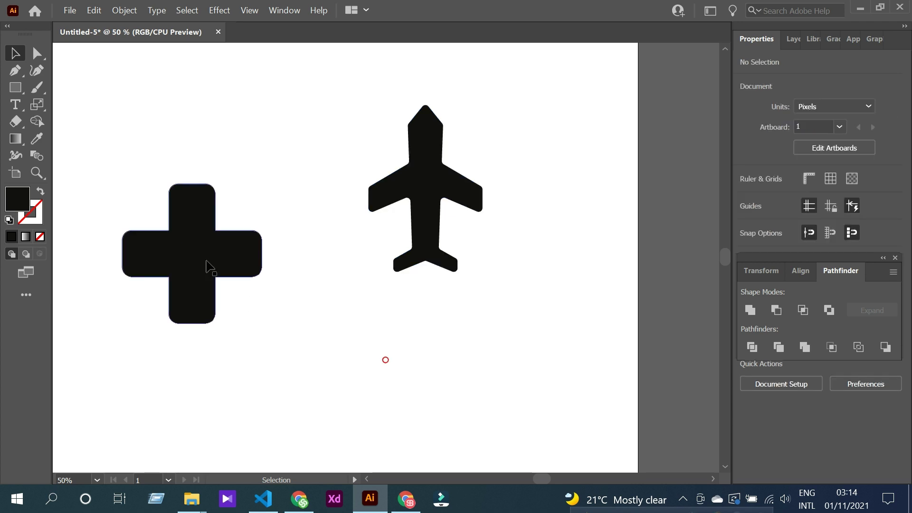
# Step: Move the cross down and right beside the airplane
pyautogui.moveTo(206, 265); pyautogui.dragTo(285, 336)
pyautogui.click(404, 383)
pyautogui.scroll(1, 218, 309)
pyautogui.click(326, 271)
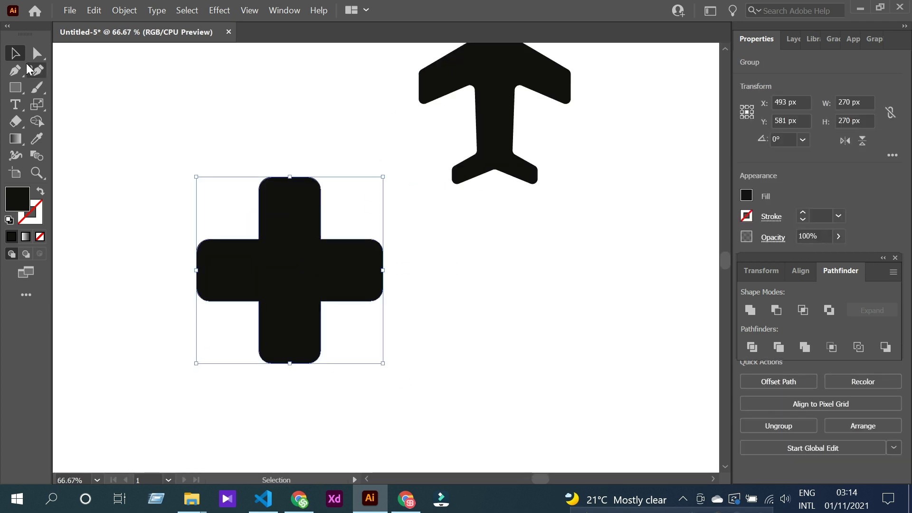
# Step: Draw a diagonal cut line with the Pen from the cross's inner corner across the cross
pyautogui.press('p')
pyautogui.scroll(1, 311, 259)
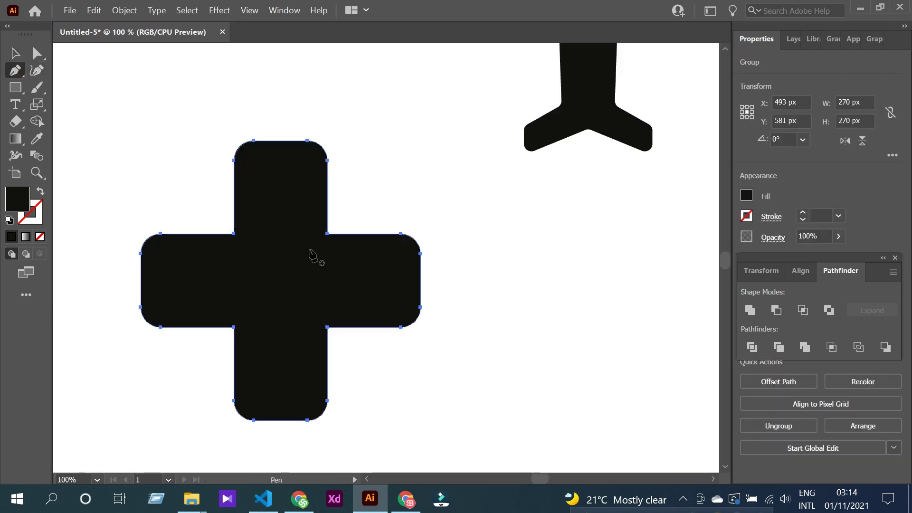
pyautogui.press('v')
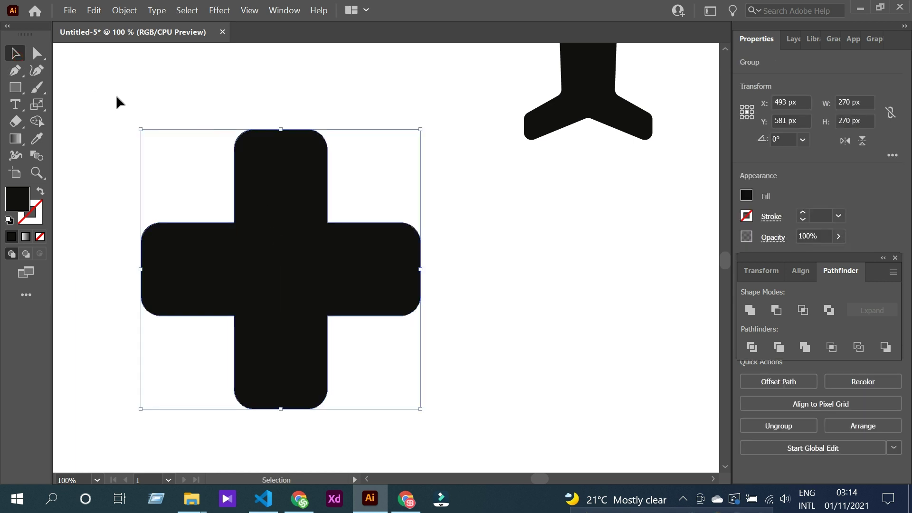
pyautogui.click(515, 324)
pyautogui.press('p')
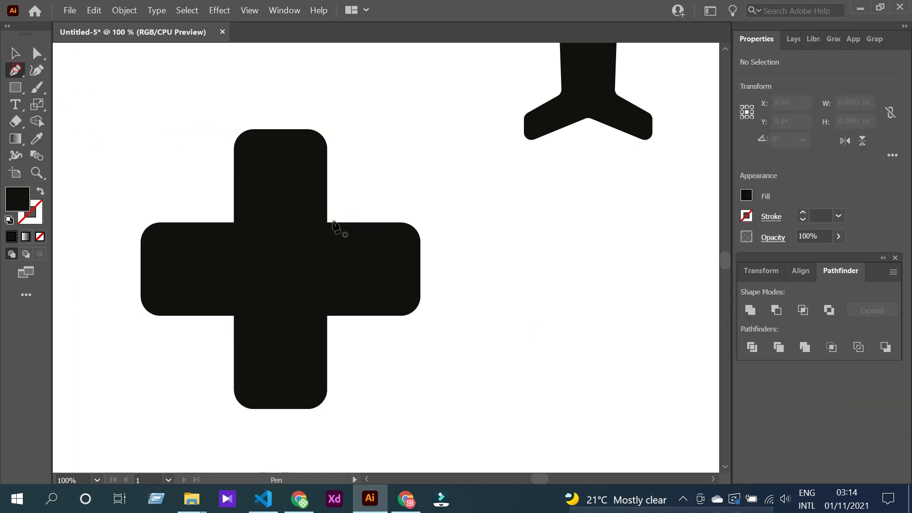
pyautogui.click(326, 222)
pyautogui.click(234, 316)
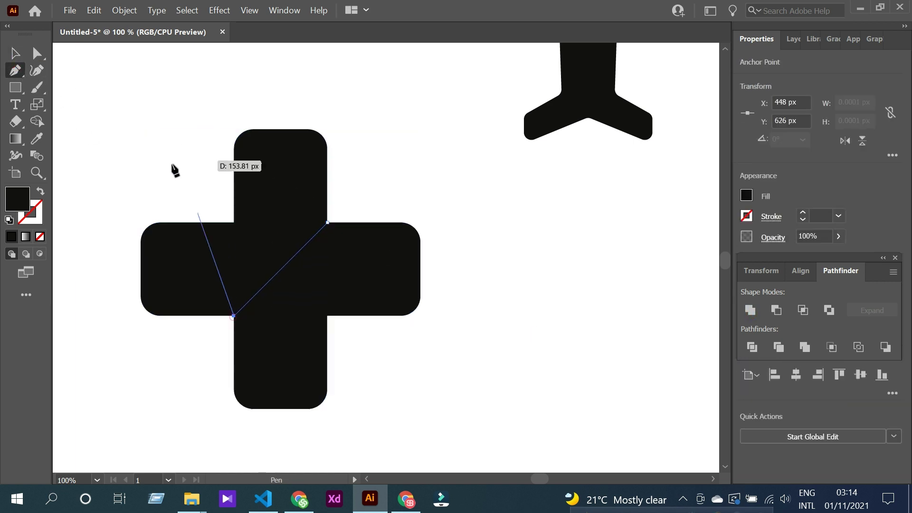
pyautogui.press('v')
# Step: Merge the two cross halves into one shape with Shape Builder
pyautogui.click(174, 176)
pyautogui.click(36, 121)
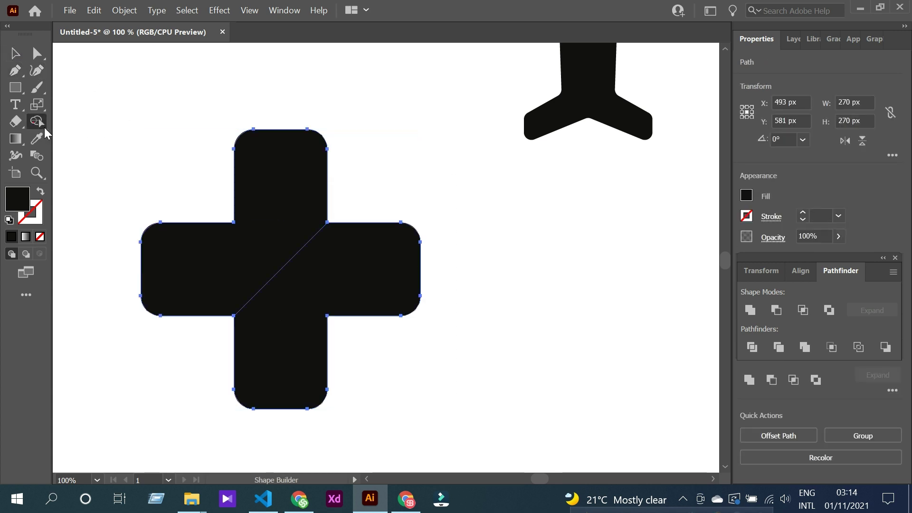
pyautogui.moveTo(230, 248); pyautogui.dragTo(316, 331)
pyautogui.click(15, 53)
pyautogui.rightClick(287, 287)
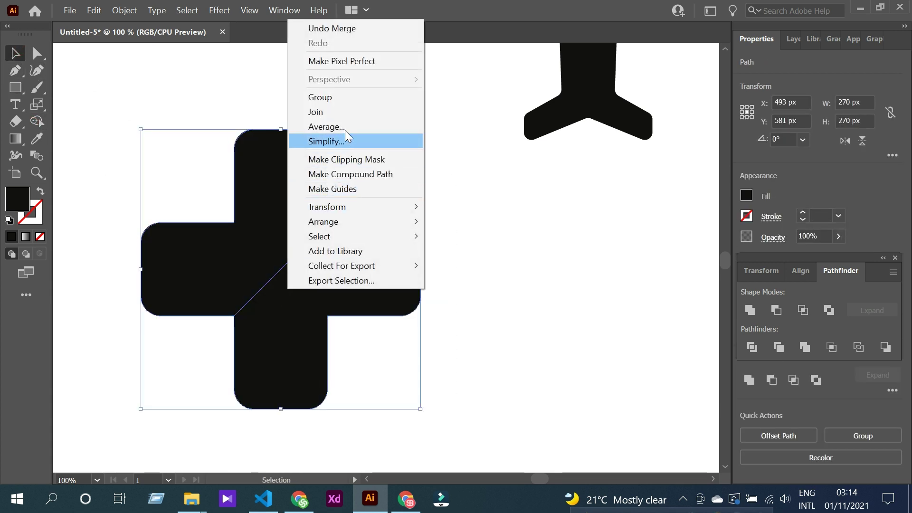
pyautogui.click(544, 320)
pyautogui.rightClick(364, 276)
pyautogui.click(610, 365)
pyautogui.scroll(-1, 490, 316)
pyautogui.scroll(-1, 489, 316)
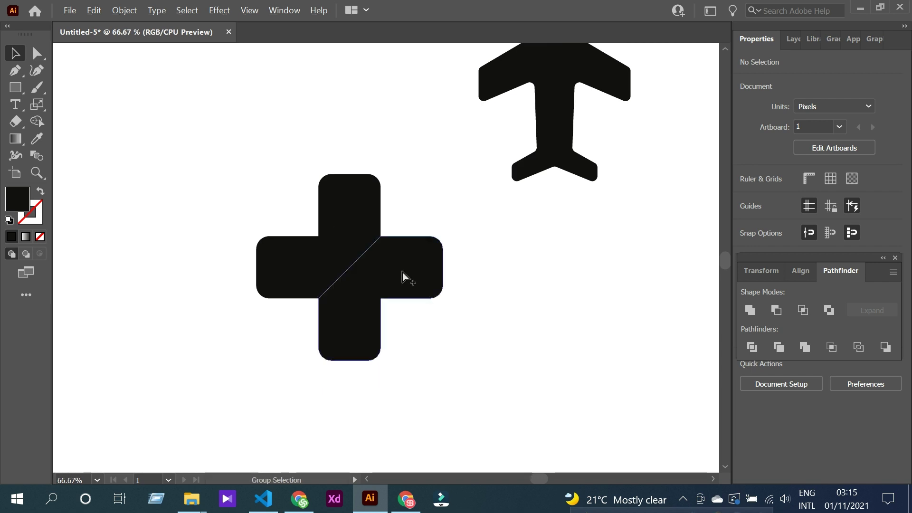
pyautogui.scroll(1, 403, 272)
# Step: Bend the diagonal seam into a smooth curve toward the lower right using Direct Selection
pyautogui.click(373, 279)
pyautogui.press('a')
pyautogui.scroll(1, 389, 209)
pyautogui.scroll(1, 389, 209)
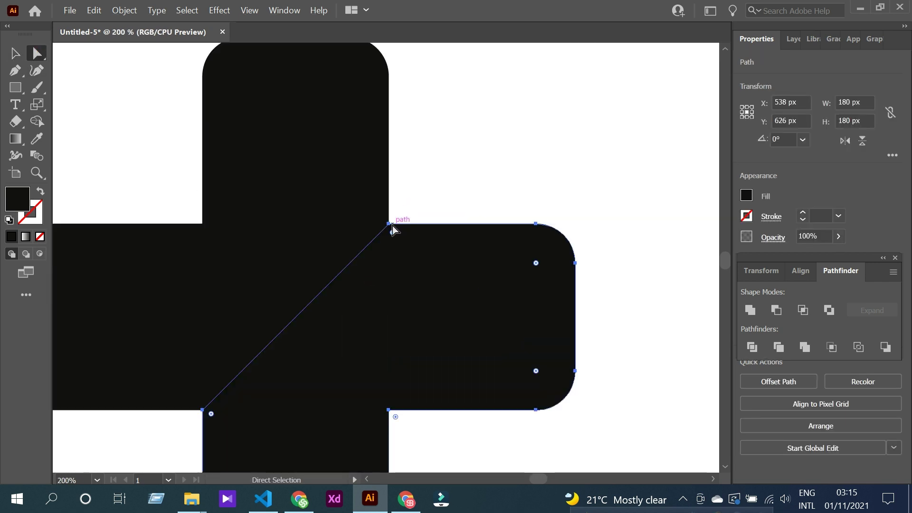
pyautogui.click(392, 226)
pyautogui.scroll(-1, 380, 334)
pyautogui.scroll(-1, 380, 335)
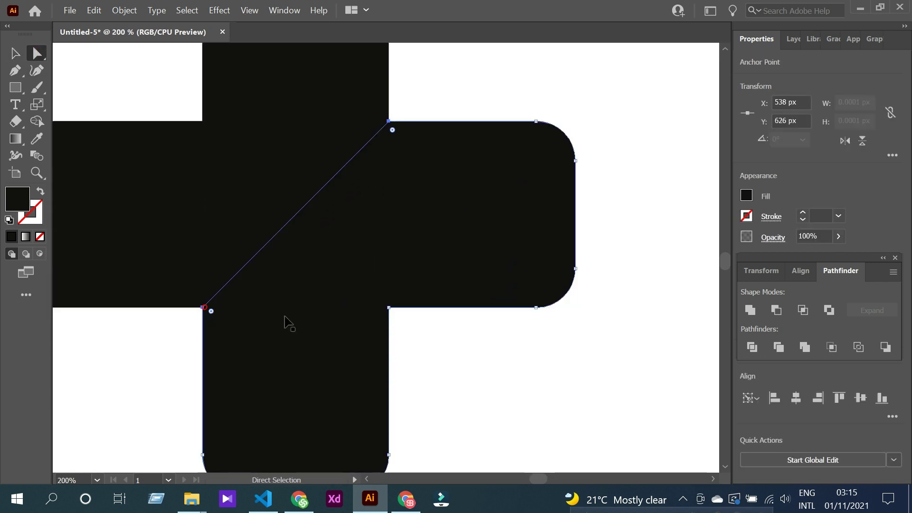
pyautogui.scroll(-4, 288, 323)
pyautogui.moveTo(275, 318); pyautogui.dragTo(344, 366)
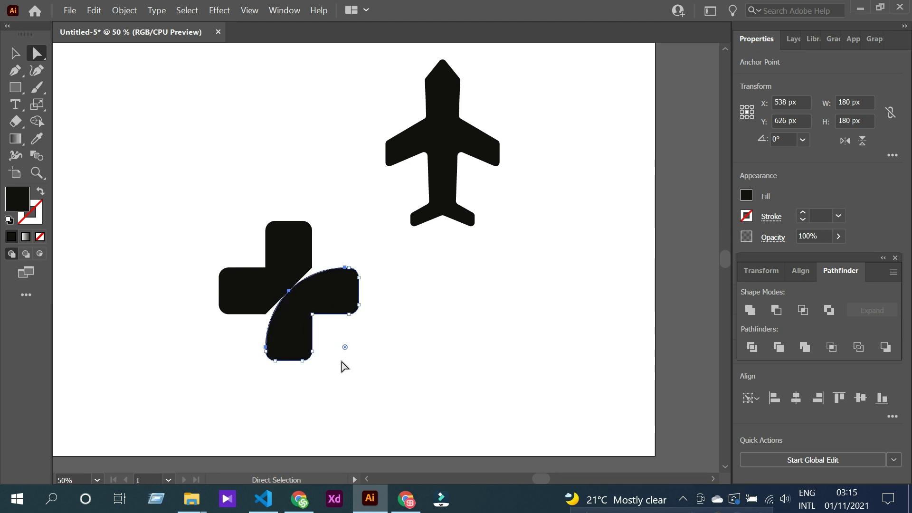
pyautogui.click(19, 52)
pyautogui.click(185, 234)
pyautogui.scroll(2, 258, 306)
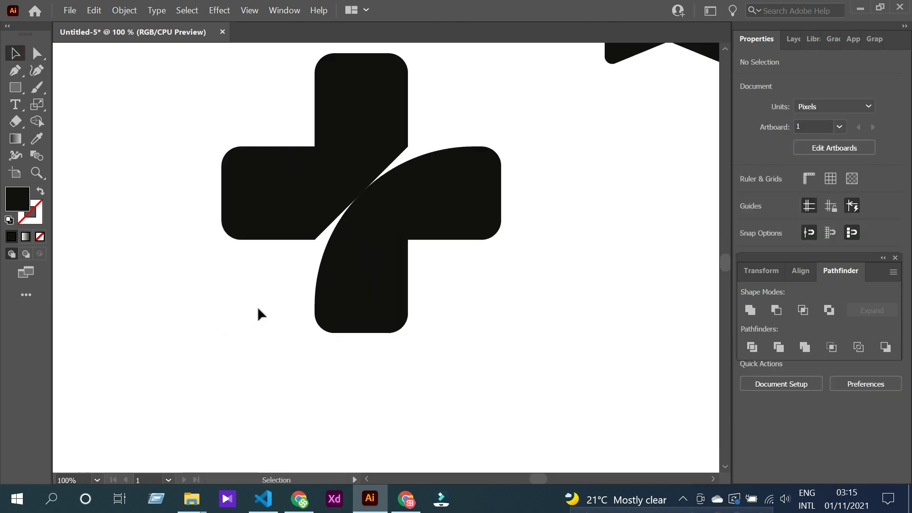
# Step: Draw a curved Pen path from the lower arm's inner corner down the bottom arm's left edge
pyautogui.click(371, 319)
pyautogui.click(569, 362)
pyautogui.press('p')
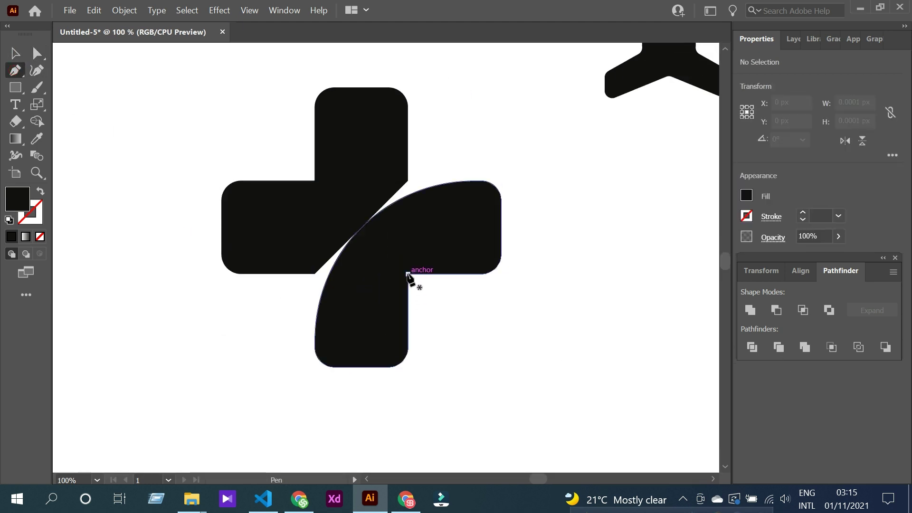
pyautogui.click(408, 274)
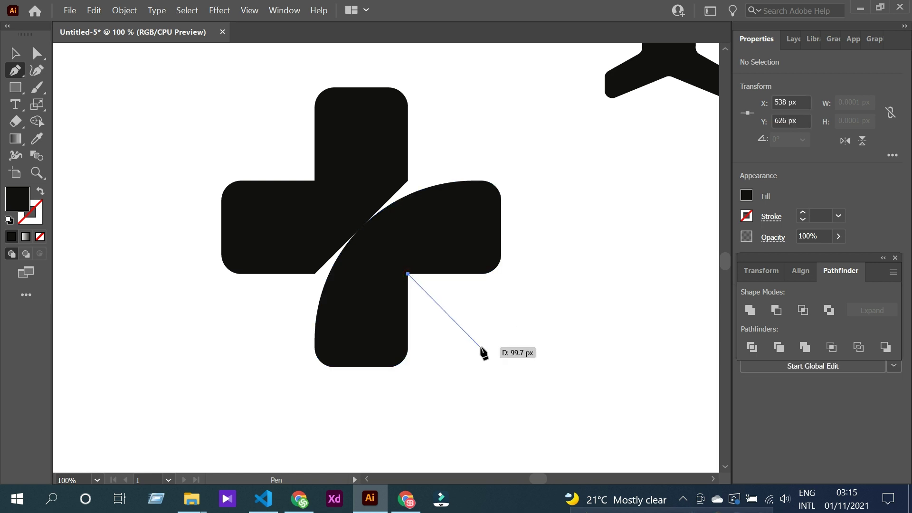
pyautogui.scroll(2, 332, 333)
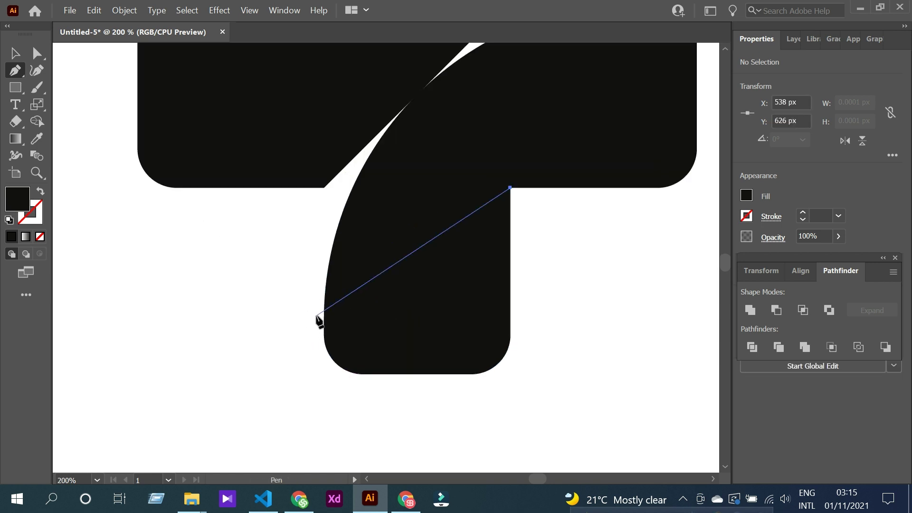
pyautogui.scroll(-1, 320, 320)
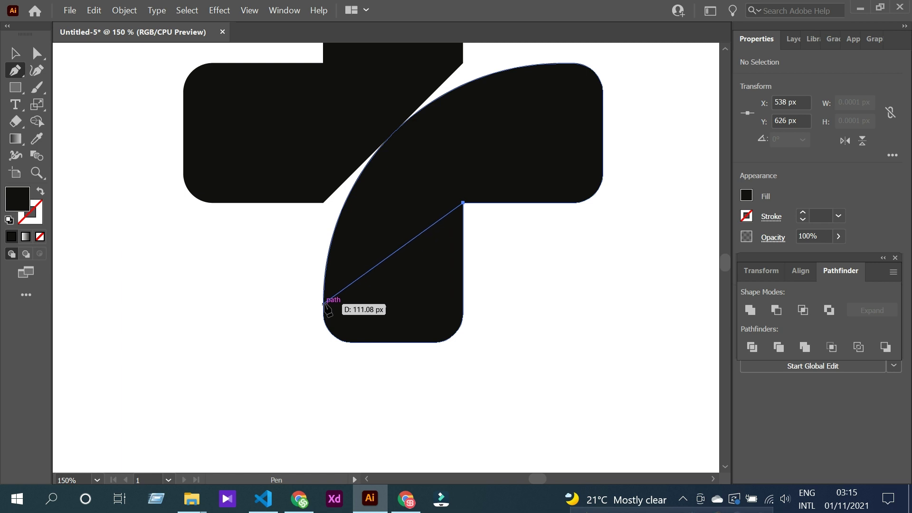
pyautogui.moveTo(324, 314); pyautogui.dragTo(314, 363)
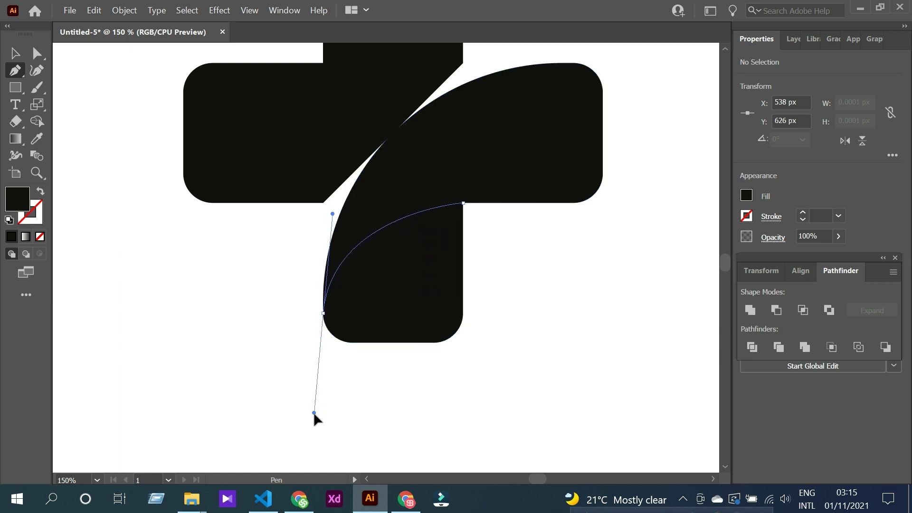
pyautogui.moveTo(314, 421); pyautogui.dragTo(320, 428)
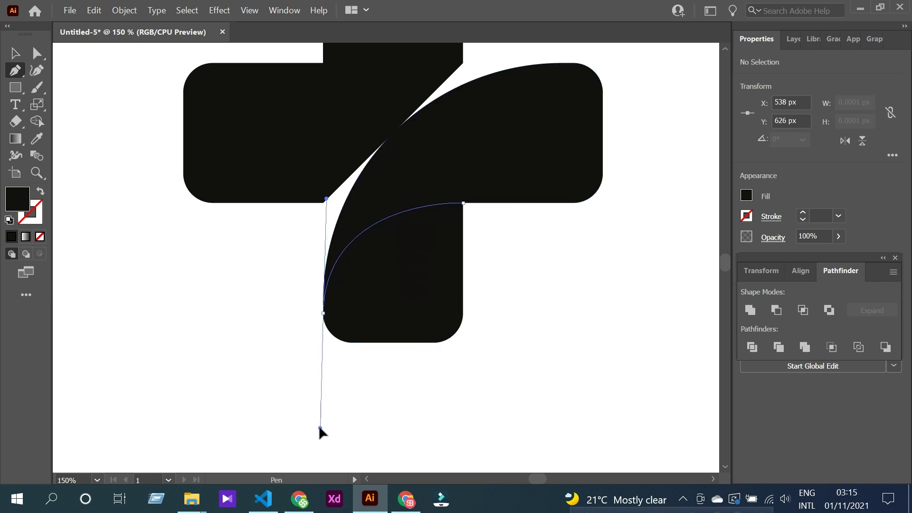
pyautogui.click(15, 54)
pyautogui.click(167, 291)
# Step: Remove the unwanted region beside the curve with Shape Builder
pyautogui.moveTo(546, 330); pyautogui.dragTo(379, 177)
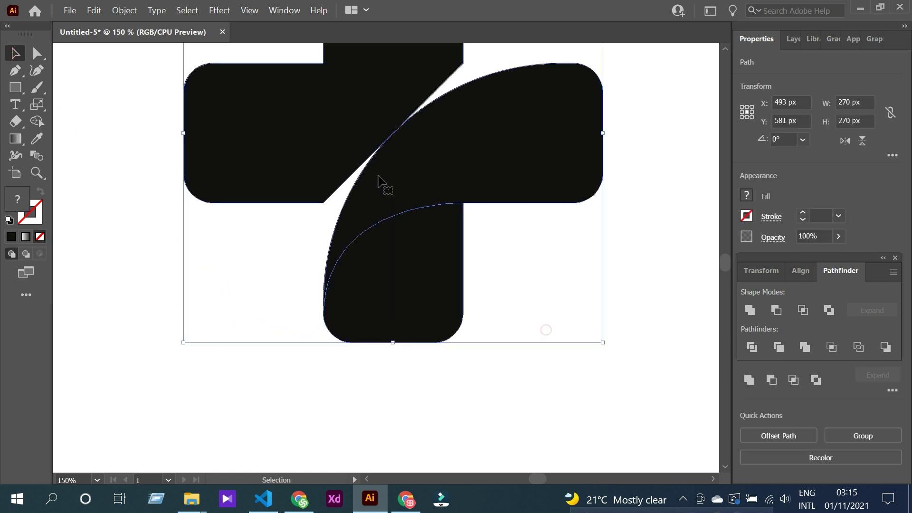
pyautogui.click(31, 121)
pyautogui.keyDown('alt'); pyautogui.click(407, 193); pyautogui.keyUp('alt')
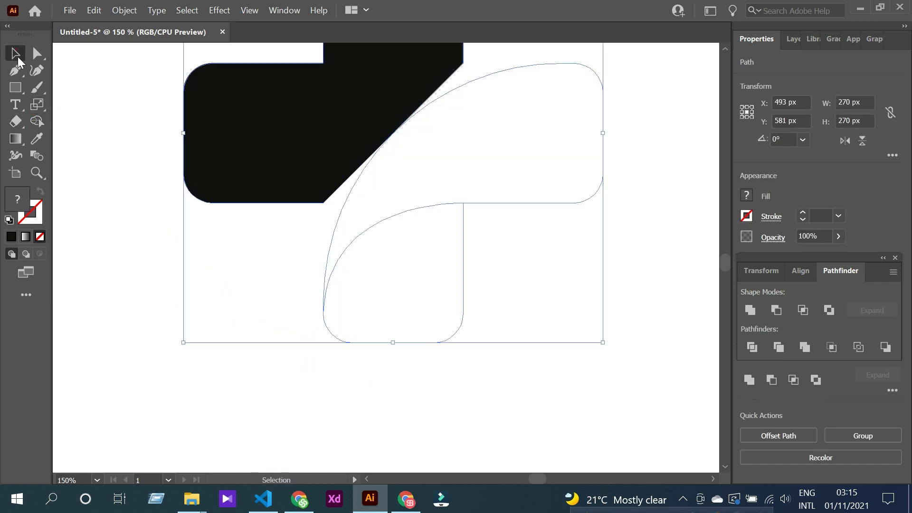
pyautogui.click(227, 266)
pyautogui.hotkey('ctrl', '-')
pyautogui.hotkey('ctrl', '-')
# Step: Fill the curved swoosh red and the lower piece black
pyautogui.moveTo(397, 180); pyautogui.dragTo(423, 267)
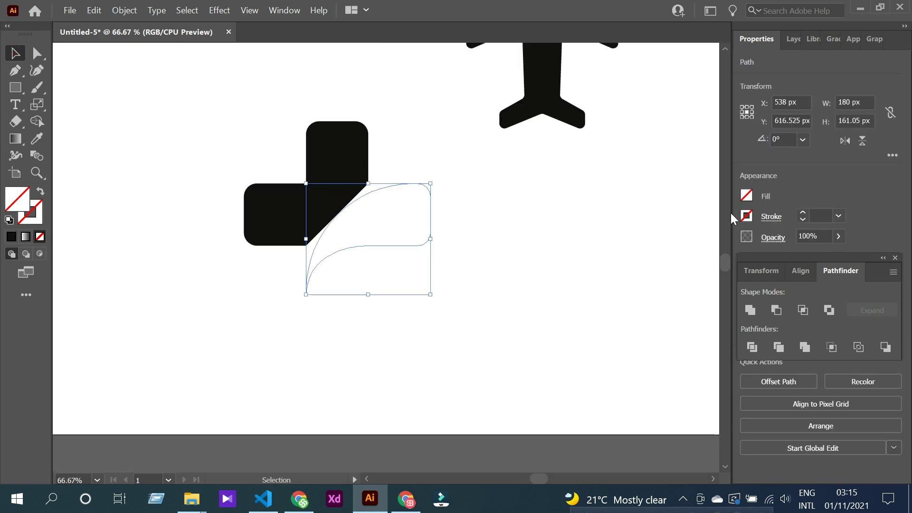
pyautogui.click(747, 195)
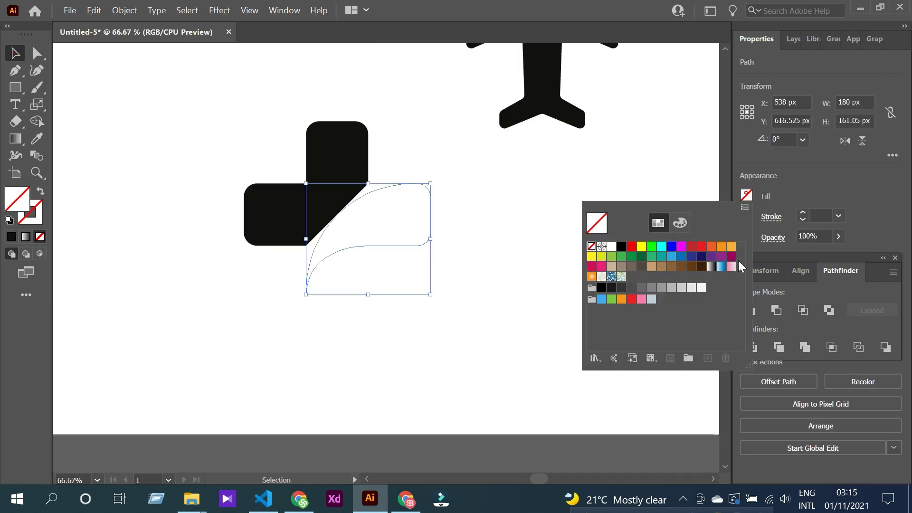
pyautogui.click(700, 247)
pyautogui.click(339, 276)
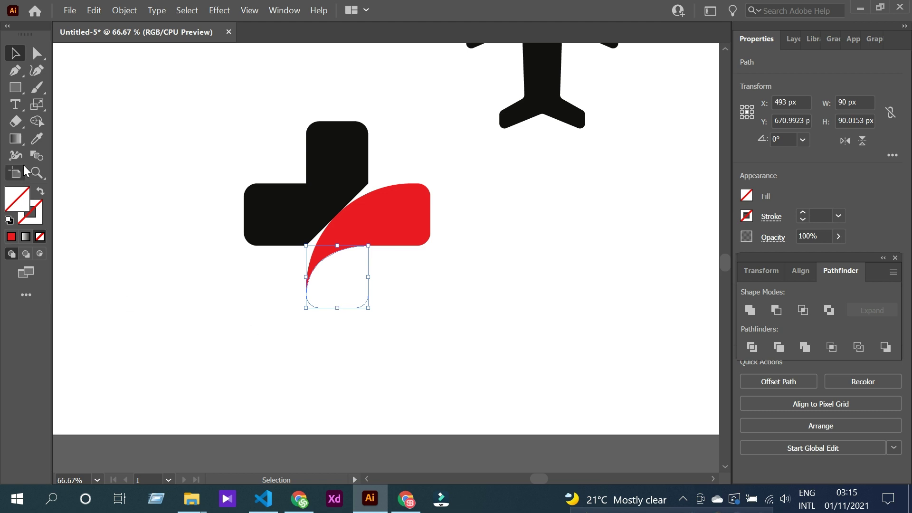
pyautogui.click(285, 213)
# Step: Group the red and black pieces and rotate the copy about 180 degrees
pyautogui.press('v')
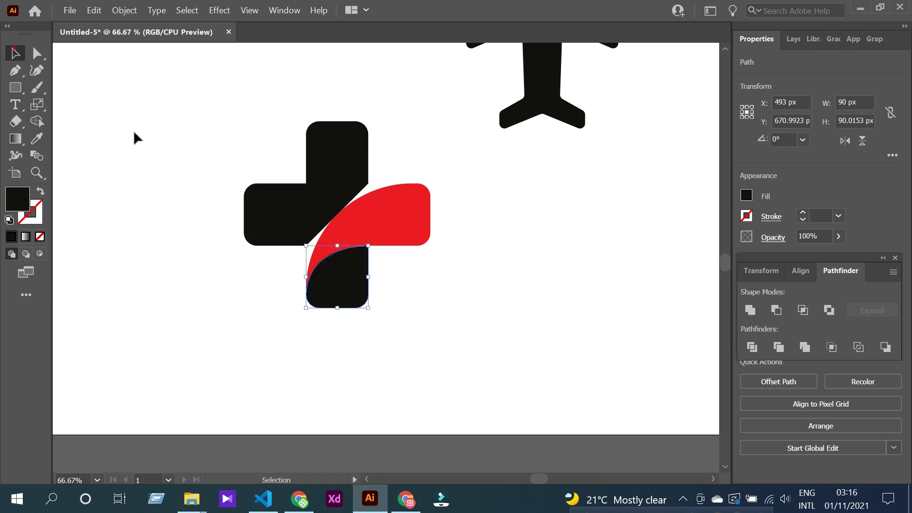
pyautogui.click(133, 130)
pyautogui.scroll(1, 378, 316)
pyautogui.moveTo(383, 318)
pyautogui.mouseDown()
pyautogui.moveTo(374, 261)
pyautogui.moveTo(579, 292)
pyautogui.mouseUp()
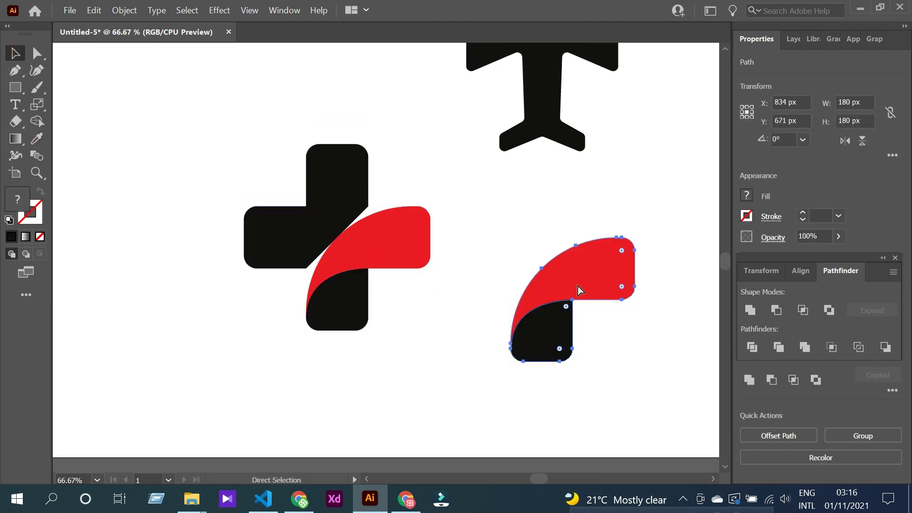
pyautogui.hotkey('ctrl', 'g')
pyautogui.moveTo(639, 367); pyautogui.dragTo(483, 324)
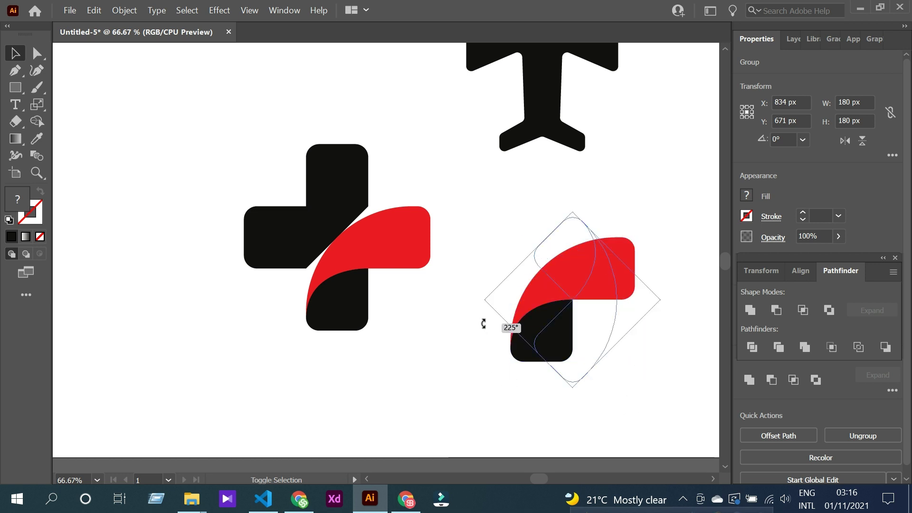
pyautogui.moveTo(496, 280); pyautogui.dragTo(495, 312)
# Step: Reflect the group across the horizontal axis as a copy and delete the extra copy
pyautogui.rightClick(570, 327)
pyautogui.moveTo(610, 245)
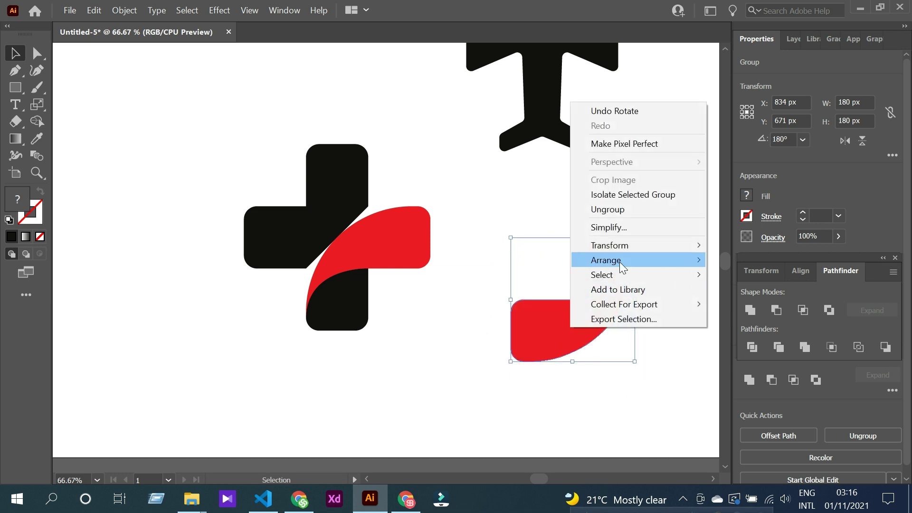
pyautogui.click(741, 292)
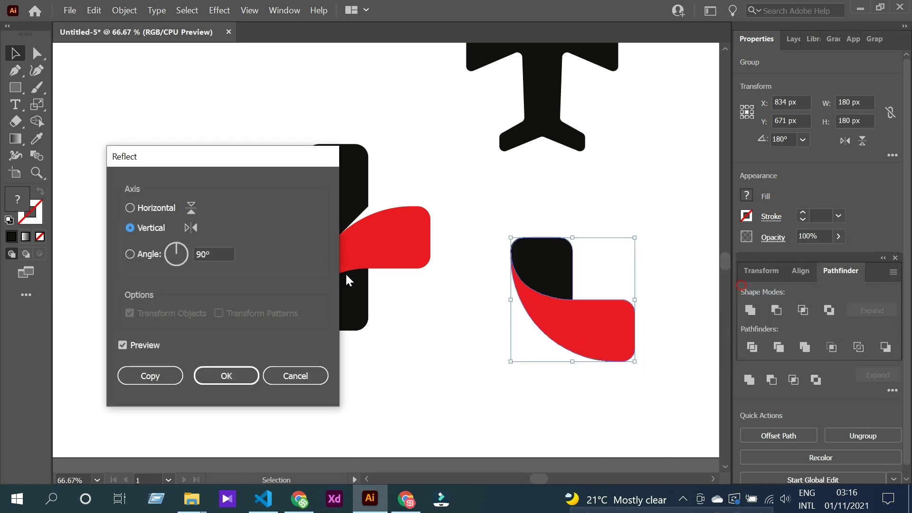
pyautogui.click(164, 208)
pyautogui.click(163, 375)
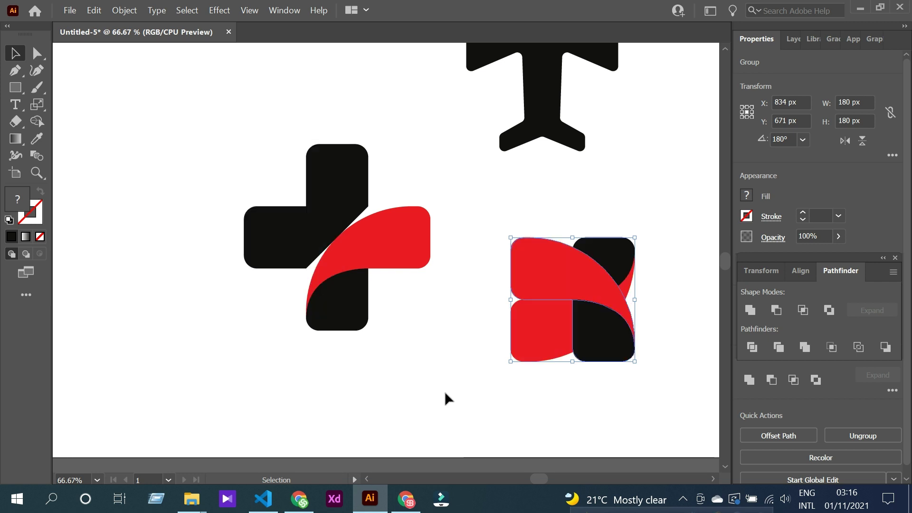
pyautogui.click(529, 338)
pyautogui.press('Delete')
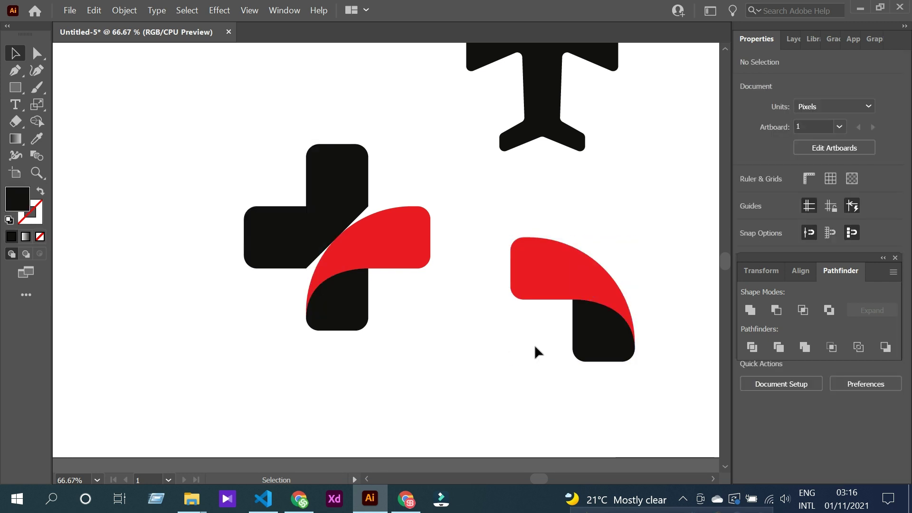
# Step: Rotate the red-and-black group a quarter turn and move it onto the cross's upper-left arms
pyautogui.click(597, 347)
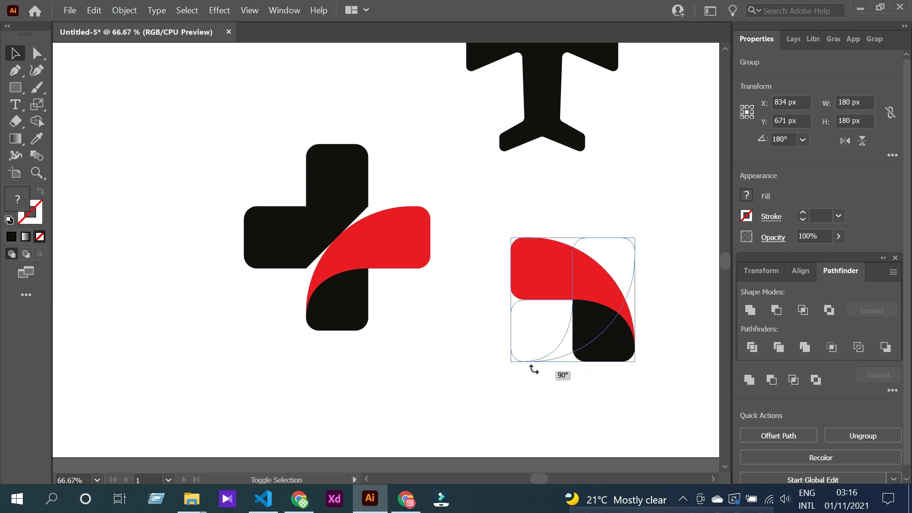
pyautogui.moveTo(634, 367); pyautogui.dragTo(534, 366)
pyautogui.moveTo(512, 300)
pyautogui.mouseDown()
pyautogui.moveTo(318, 238)
pyautogui.moveTo(331, 234)
pyautogui.mouseUp()
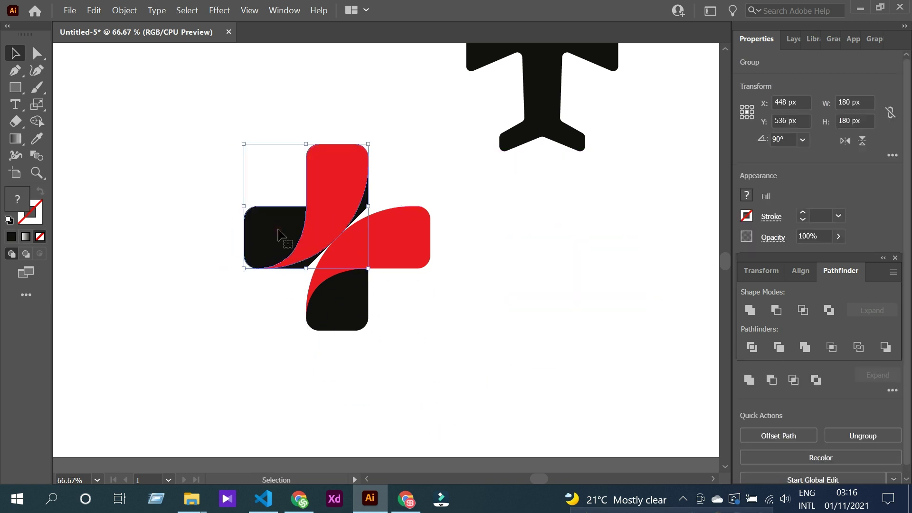
pyautogui.press('Delete')
pyautogui.hotkey('ctrl', 'z')
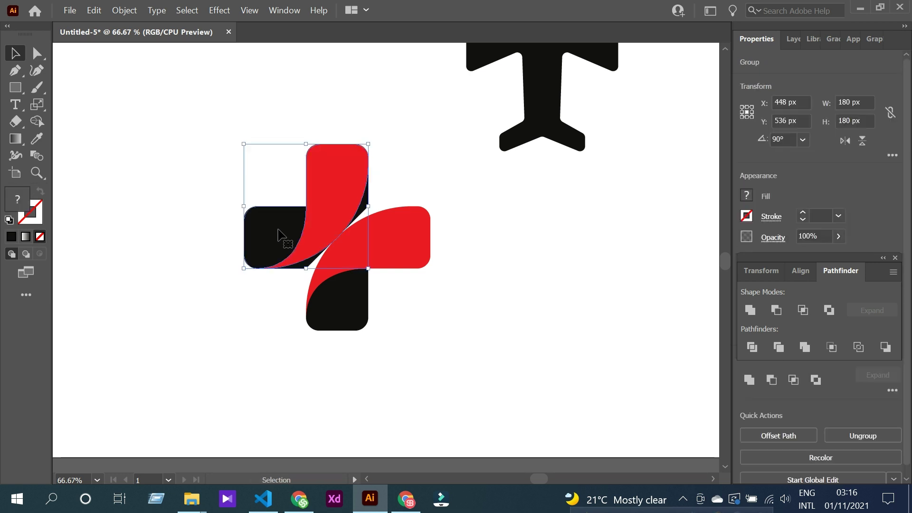
# Step: Send the group behind the cross and bring the red arm to the front
pyautogui.rightClick(278, 230)
pyautogui.click(459, 427)
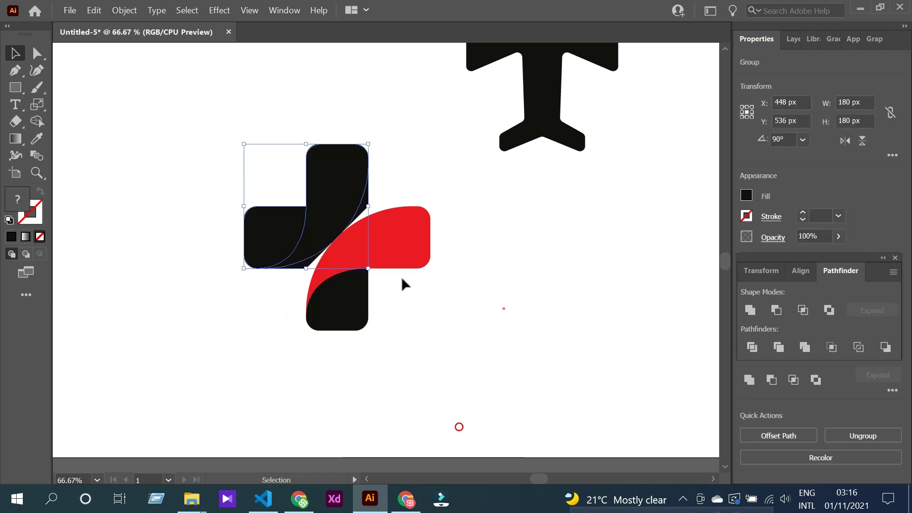
pyautogui.hotkey('ctrl', 'shift', 'a')
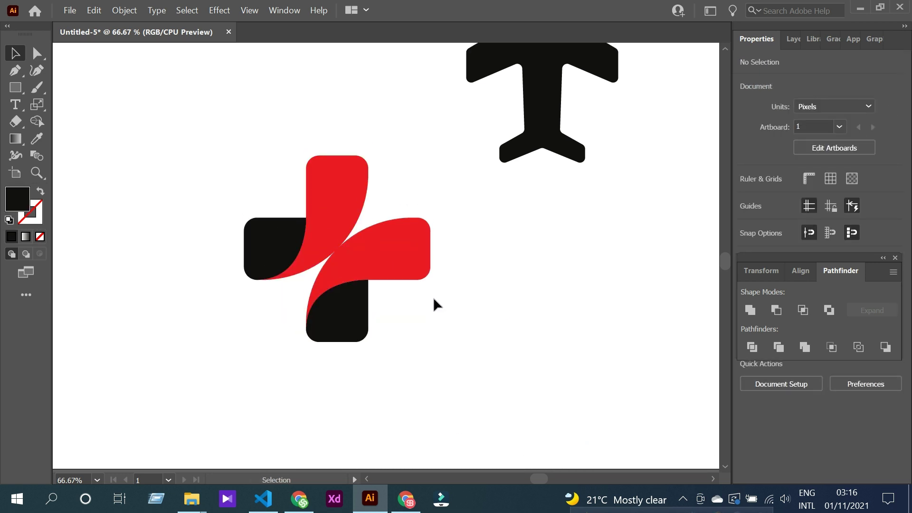
pyautogui.hotkey('ctrl', 'a')
pyautogui.click(475, 375)
# Step: Shrink the airplane, tilt it diagonally and move it onto the cross
pyautogui.moveTo(537, 146); pyautogui.dragTo(549, 322)
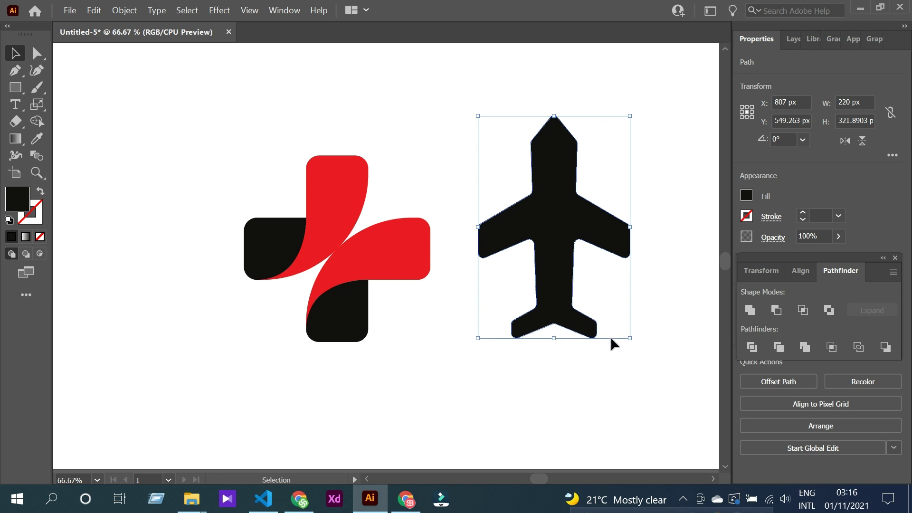
pyautogui.moveTo(629, 337)
pyautogui.mouseDown()
pyautogui.moveTo(584, 270)
pyautogui.moveTo(536, 316)
pyautogui.mouseUp()
pyautogui.click(562, 316)
pyautogui.moveTo(507, 213)
pyautogui.mouseDown()
pyautogui.moveTo(421, 197)
pyautogui.moveTo(399, 177)
pyautogui.mouseUp()
# Step: Reposition the airplane over the cross's centre, checking placement zoomed in
pyautogui.hotkey('ctrl', '+')
pyautogui.hotkey('ctrl', '-')
pyautogui.moveTo(449, 226); pyautogui.dragTo(412, 257)
pyautogui.hotkey('ctrl', '+')
pyautogui.hotkey('ctrl', '+')
pyautogui.hotkey('ctrl', '+')
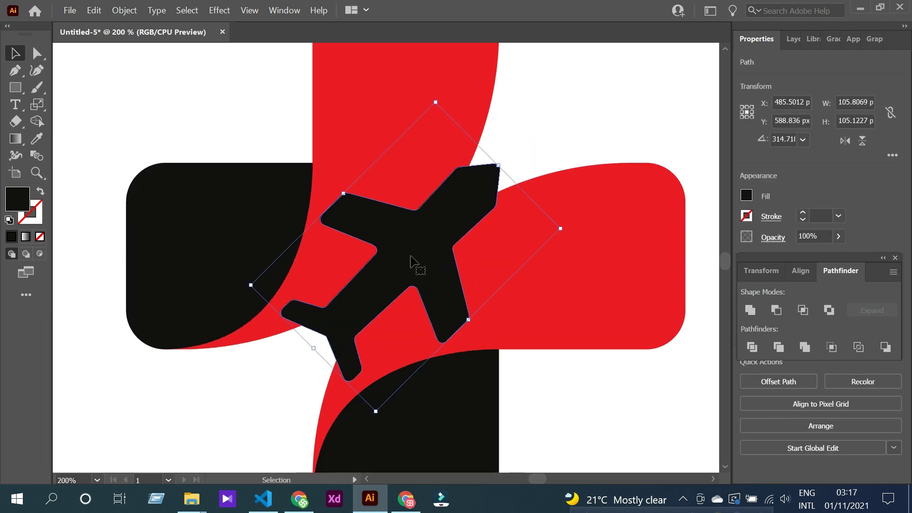
pyautogui.hotkey('ctrl', '-')
pyautogui.hotkey('ctrl', '-')
pyautogui.click(548, 394)
pyautogui.hotkey('ctrl', '-')
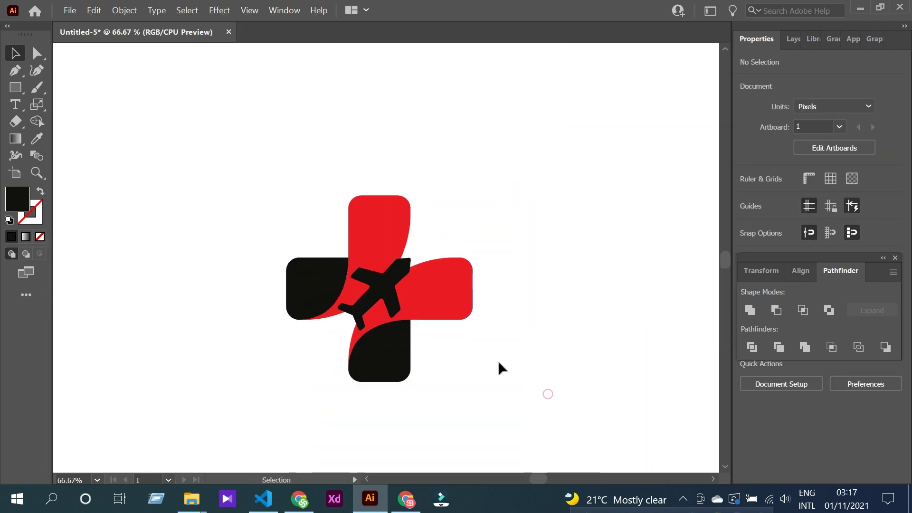
pyautogui.hotkey('ctrl', '+')
pyautogui.moveTo(401, 259); pyautogui.dragTo(419, 240)
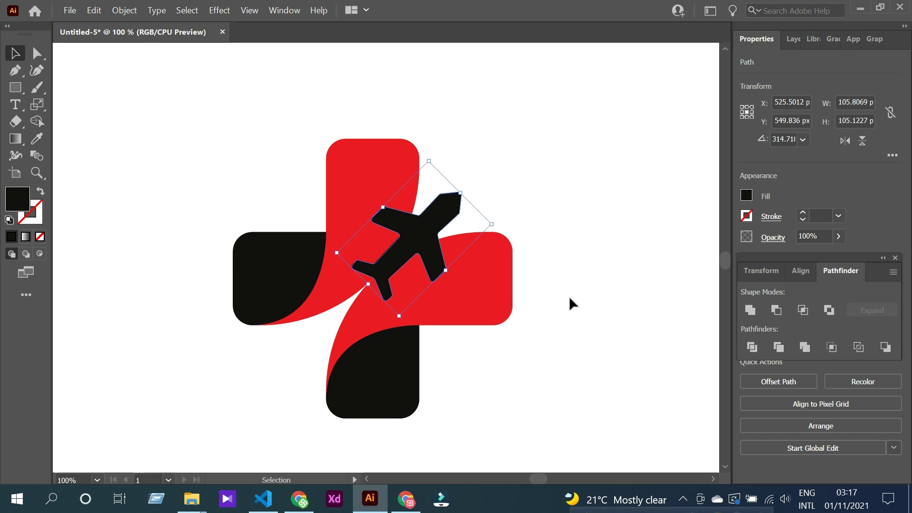
# Step: Nudge the airplane up slightly and enlarge it a little
pyautogui.hotkey('ctrl', '+')
pyautogui.click(531, 293)
pyautogui.click(385, 223)
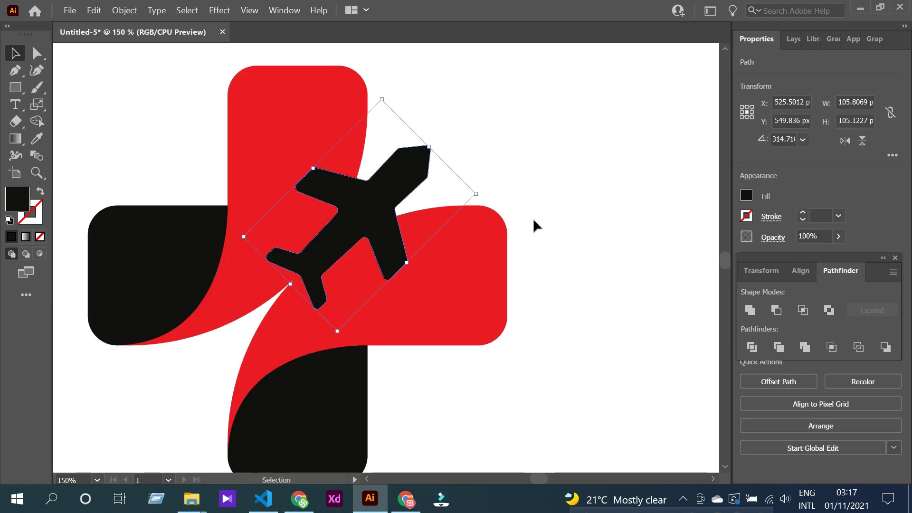
pyautogui.press('Up')
pyautogui.press('Up')
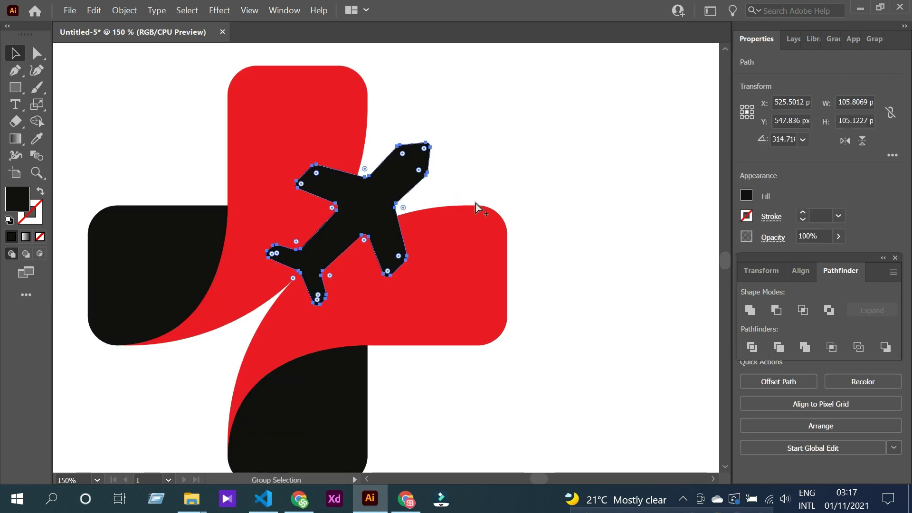
pyautogui.hotkey('ctrl', '-')
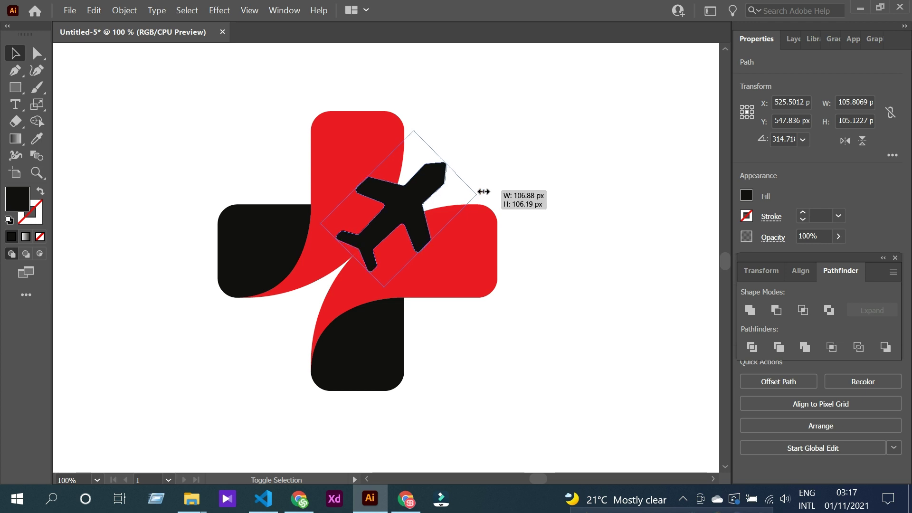
pyautogui.moveTo(479, 196); pyautogui.dragTo(485, 190)
pyautogui.click(538, 221)
pyautogui.click(430, 188)
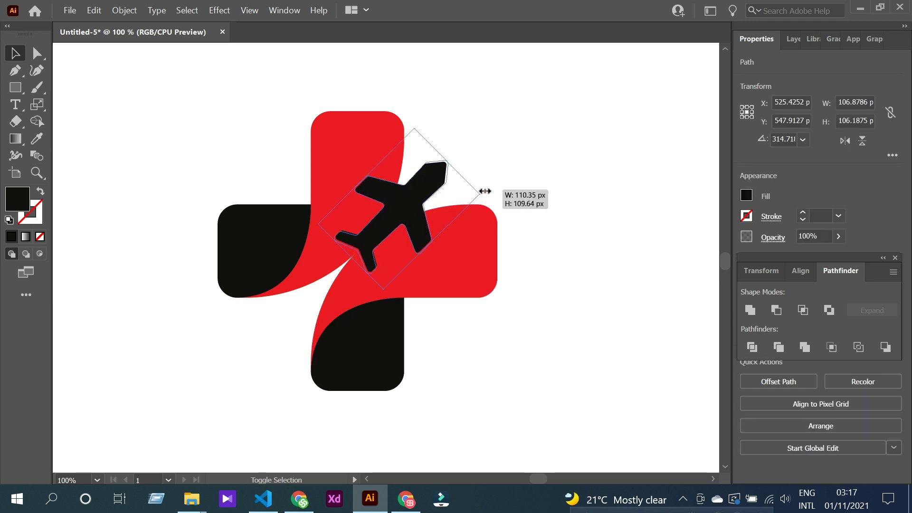
pyautogui.click(542, 210)
pyautogui.hotkey('ctrl', '-')
pyautogui.click(420, 169)
pyautogui.scroll(2, 420, 169)
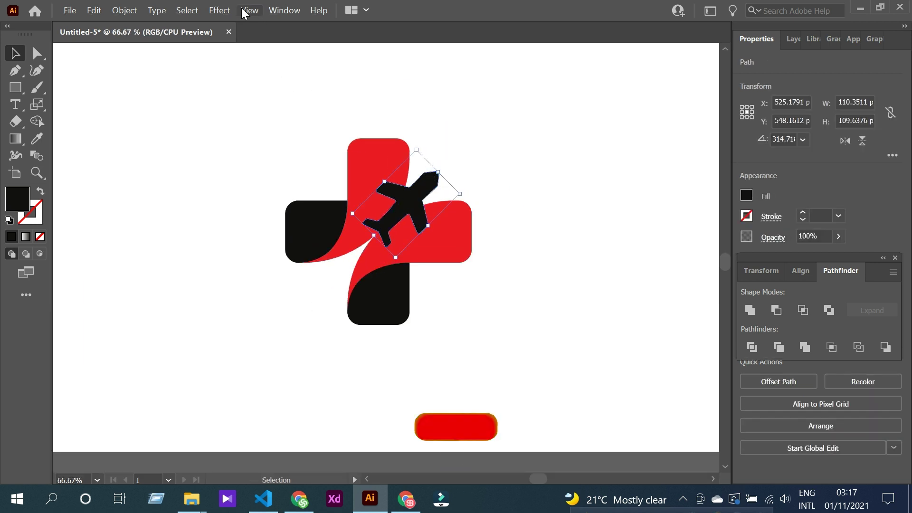
# Step: Apply a 10 px Offset Path around the airplane via Object > Path
pyautogui.click(181, 8)
pyautogui.click(126, 10)
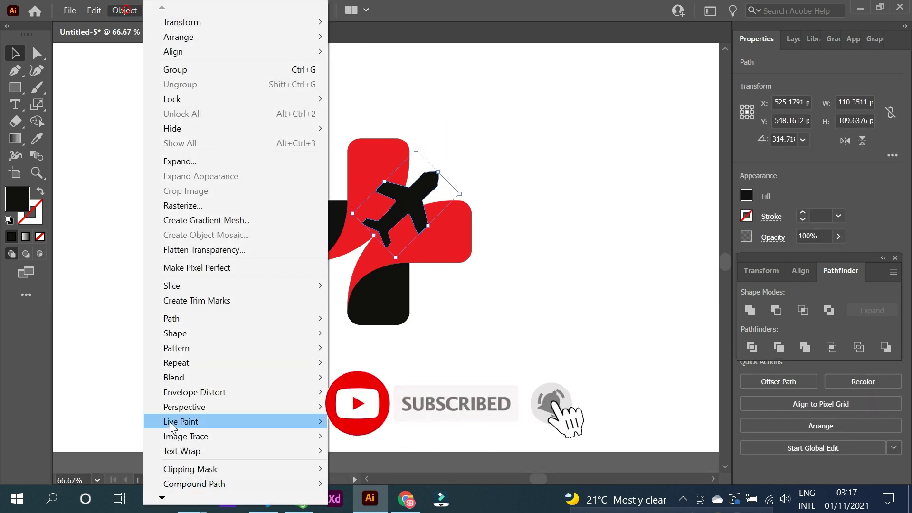
pyautogui.click(220, 313)
pyautogui.click(386, 366)
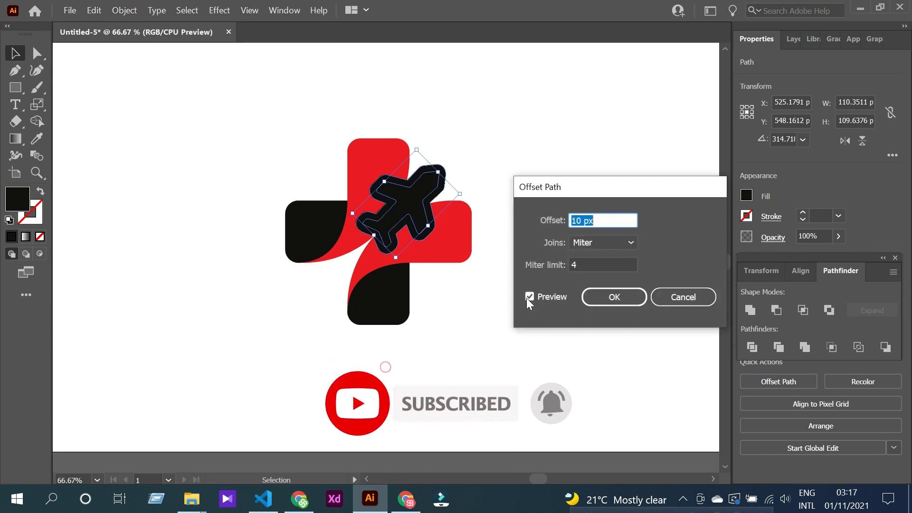
pyautogui.click(614, 297)
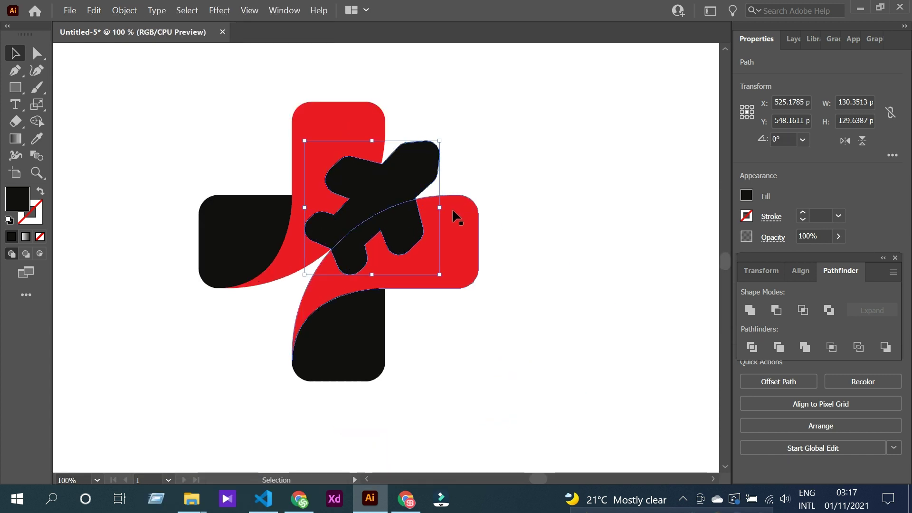
pyautogui.scroll(1, 453, 208)
# Step: Set the offset shape's fill colour to white
pyautogui.doubleClick(15, 199)
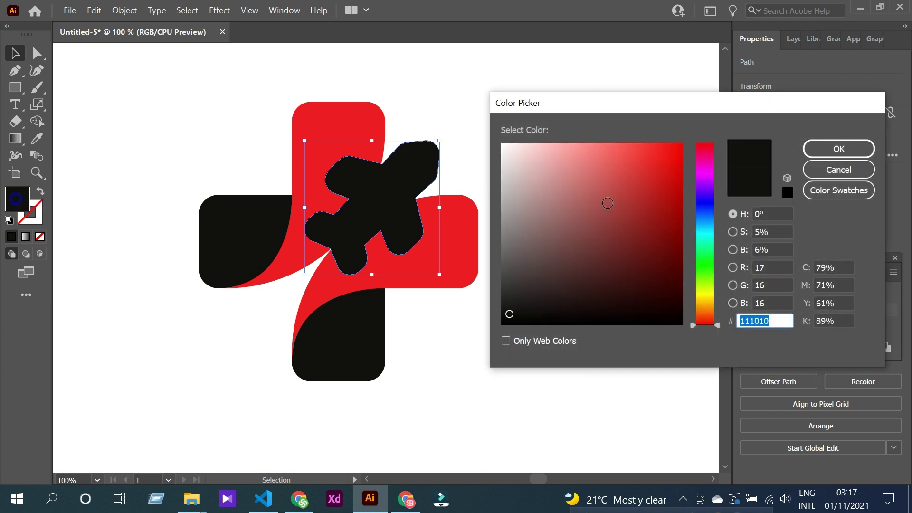
pyautogui.click(712, 253)
pyautogui.click(839, 149)
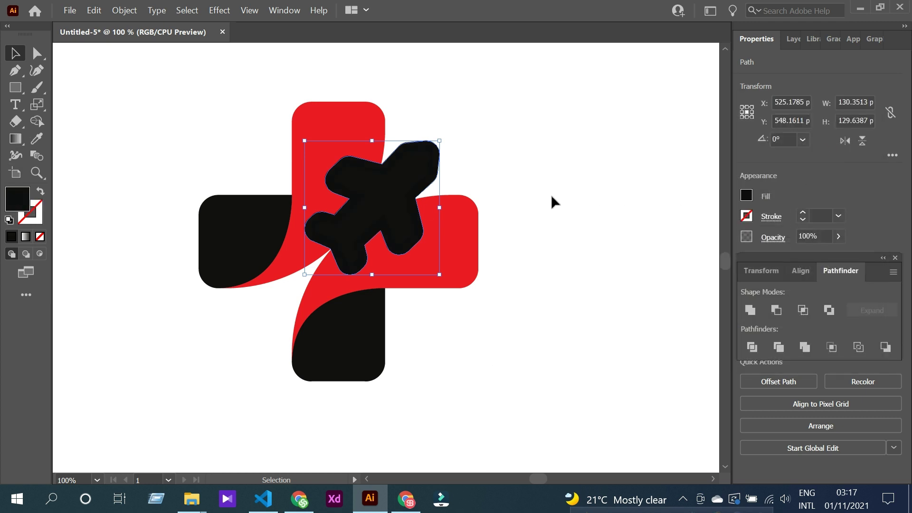
pyautogui.click(507, 192)
# Step: Delete the offset ring's upper and lower parts over the cross with Shape Builder
pyautogui.moveTo(273, 154); pyautogui.dragTo(342, 285)
pyautogui.scroll(2, 396, 184)
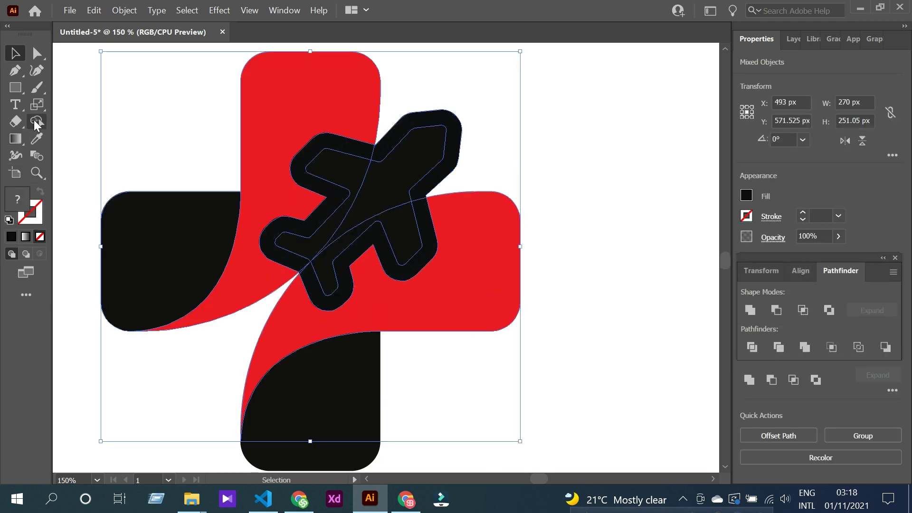
pyautogui.click(37, 121)
pyautogui.keyDown('alt'); pyautogui.click(320, 147); pyautogui.keyUp('alt')
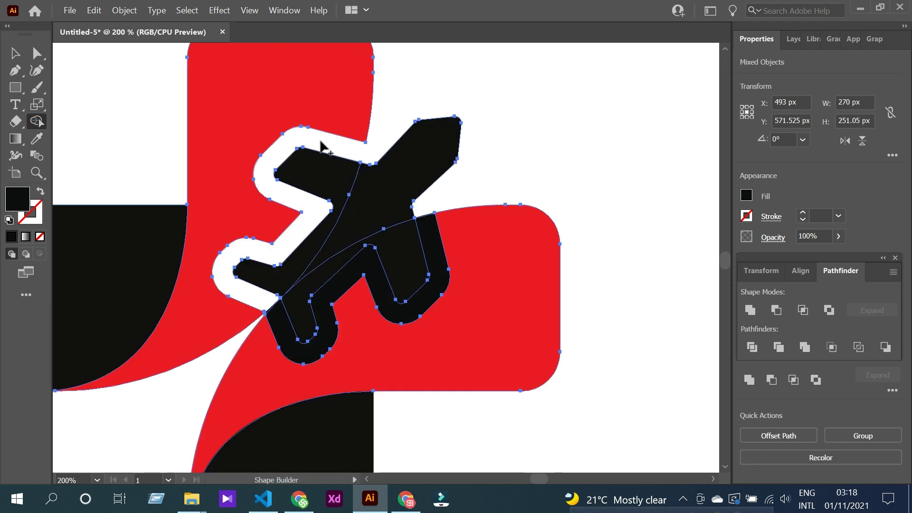
pyautogui.scroll(-1, 281, 285)
pyautogui.keyDown('alt'); pyautogui.click(280, 285); pyautogui.keyUp('alt')
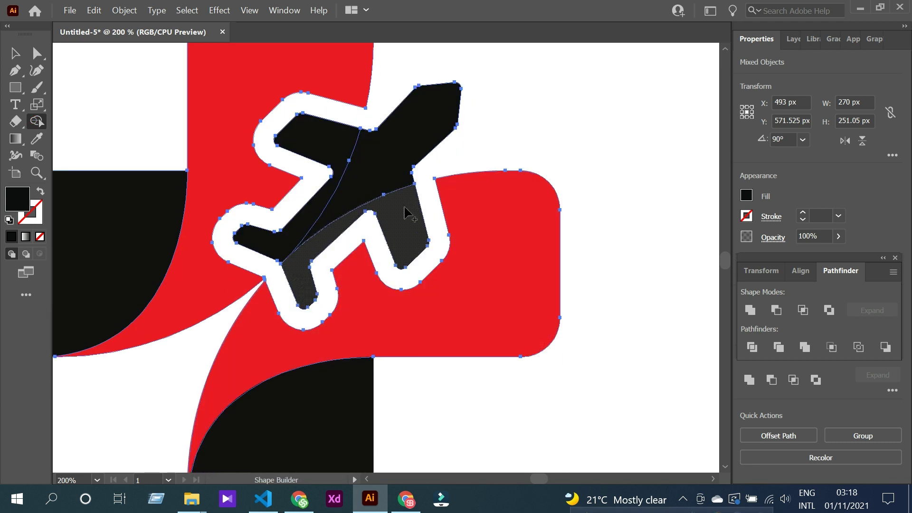
# Step: Merge the airplane pieces into one shape and view the whole logo
pyautogui.moveTo(405, 214); pyautogui.dragTo(309, 221)
pyautogui.hotkey('ctrl', '1')
pyautogui.press('v')
pyautogui.hotkey('ctrl', 'a')
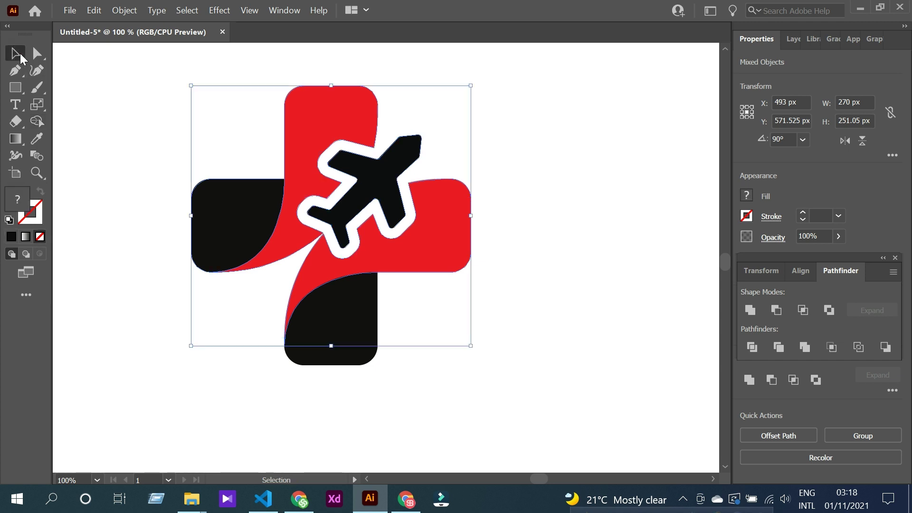
pyautogui.click(475, 221)
pyautogui.hotkey('ctrl', '-')
# Step: Fill the red lower-right cross piece with a dark-orange to light-orange gradient
pyautogui.click(536, 279)
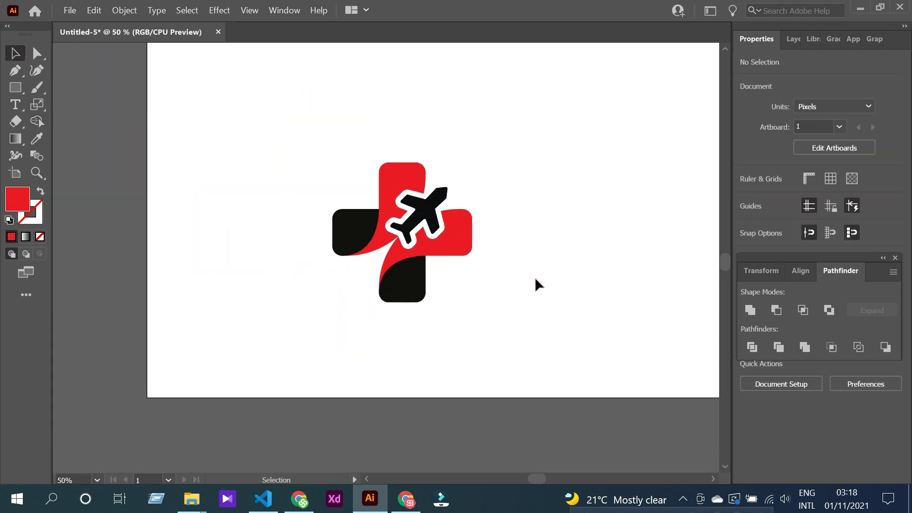
pyautogui.click(458, 244)
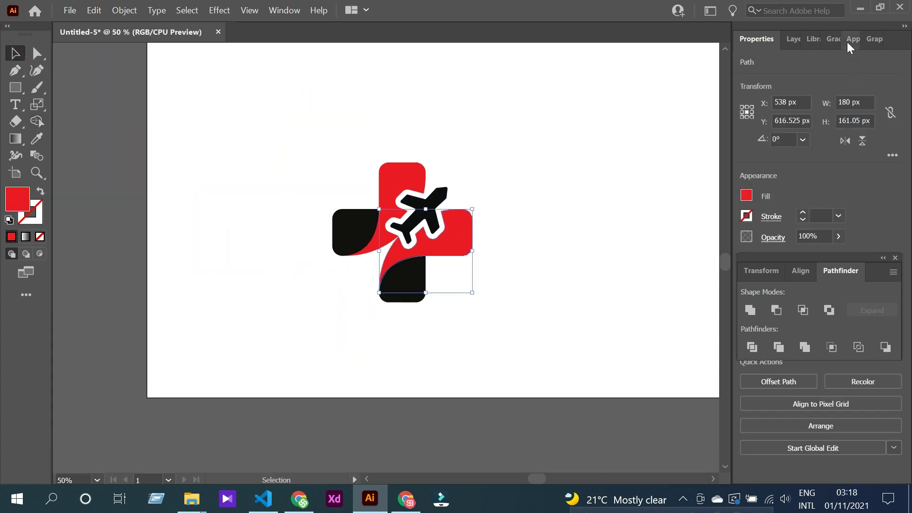
pyautogui.click(832, 39)
pyautogui.click(803, 148)
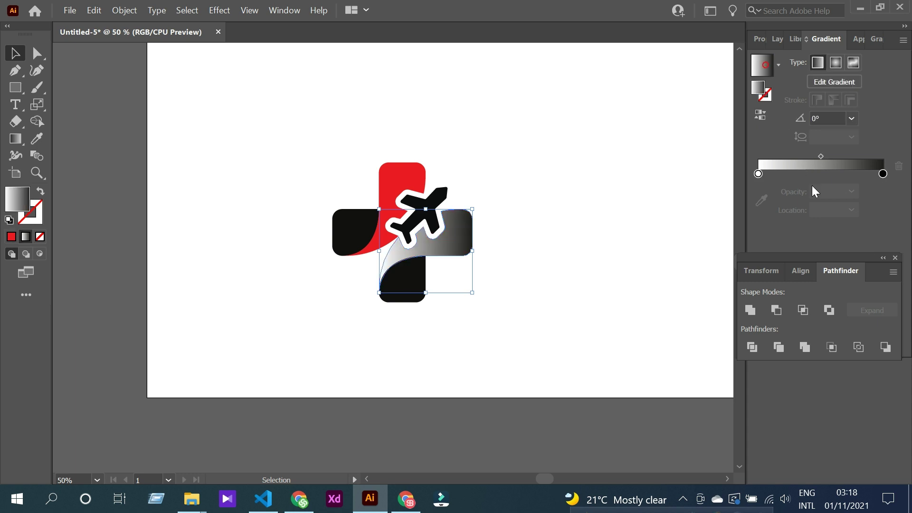
pyautogui.doubleClick(883, 174)
pyautogui.click(839, 219)
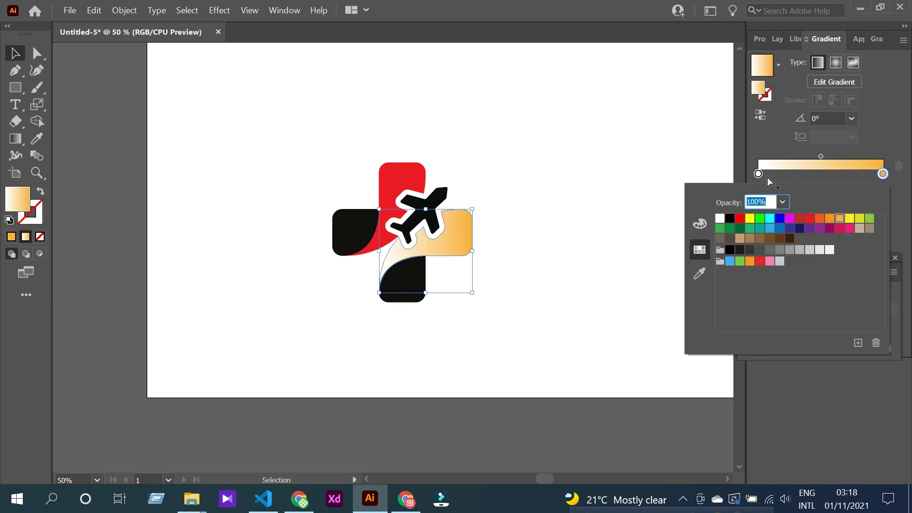
pyautogui.doubleClick(758, 174)
pyautogui.click(820, 218)
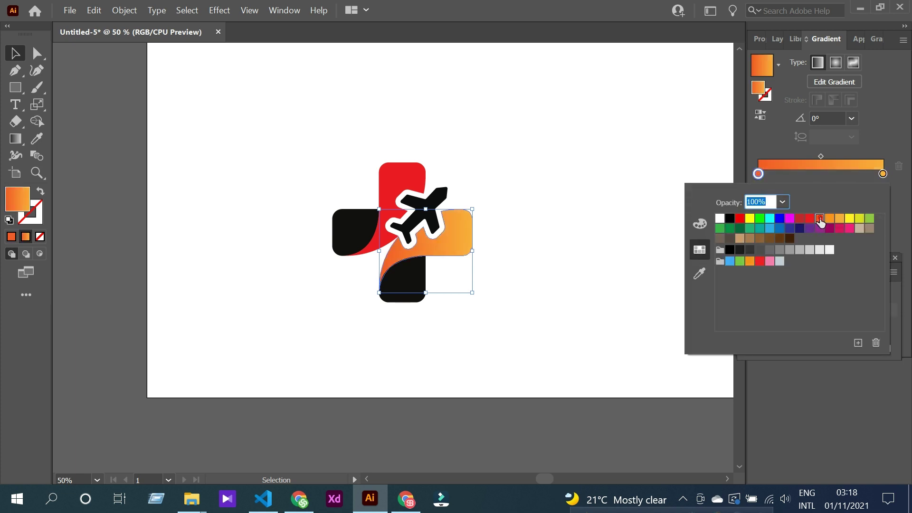
pyautogui.press('Escape')
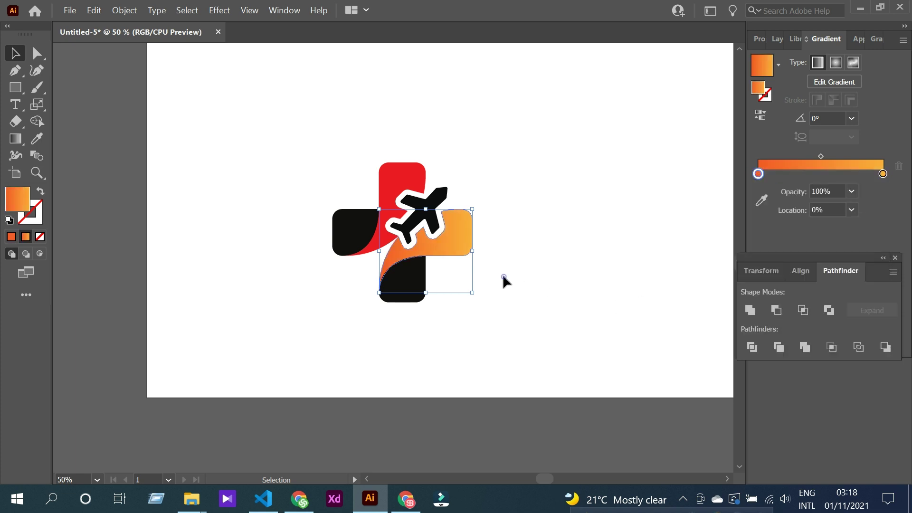
# Step: Angle the orange gradient diagonally across the lower-right piece
pyautogui.scroll(1, 475, 275)
pyautogui.click(19, 141)
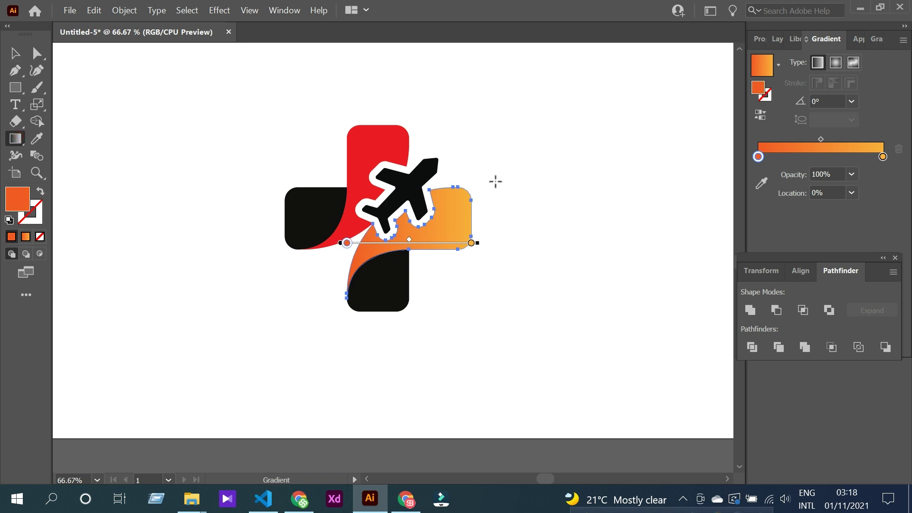
pyautogui.moveTo(503, 190); pyautogui.dragTo(312, 280)
pyautogui.moveTo(521, 153); pyautogui.dragTo(333, 230)
pyautogui.moveTo(531, 174); pyautogui.dragTo(301, 295)
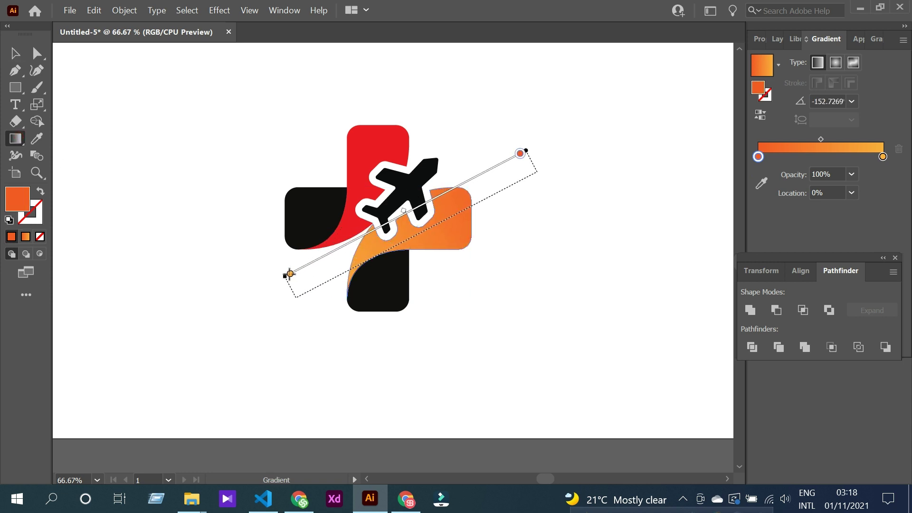
pyautogui.moveTo(478, 210); pyautogui.dragTo(309, 275)
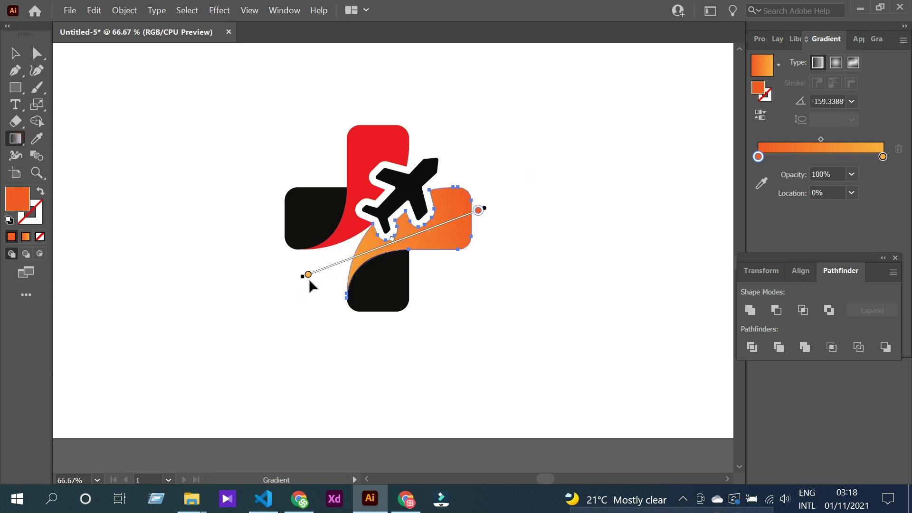
pyautogui.click(15, 55)
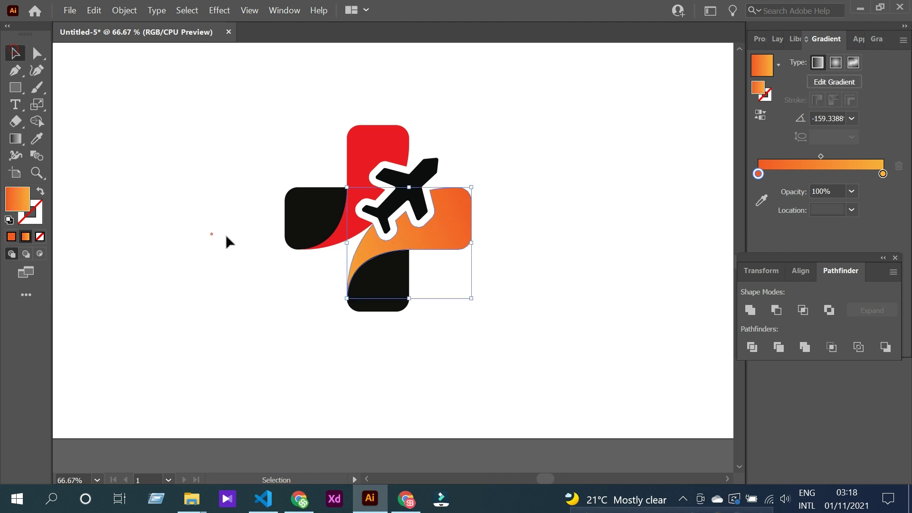
# Step: Change the gradient's left stop to red, then select the black lower piece
pyautogui.scroll(1, 227, 235)
pyautogui.doubleClick(759, 173)
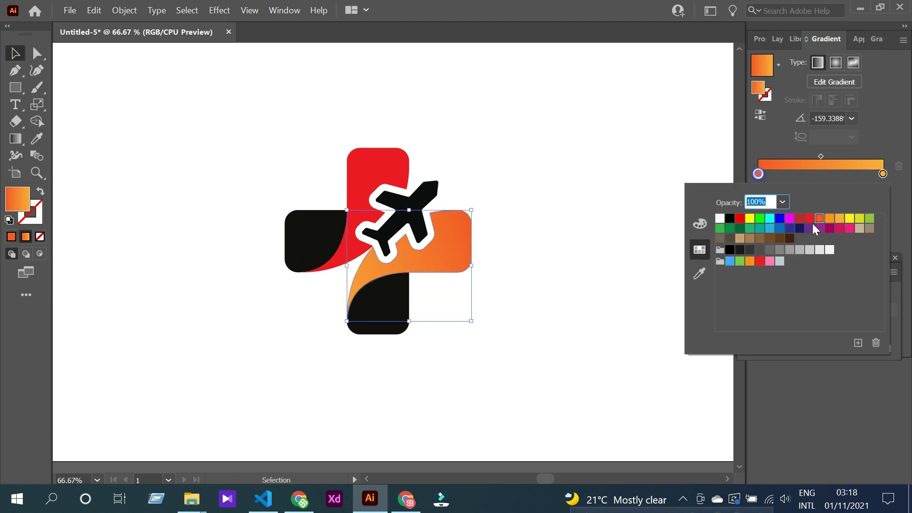
pyautogui.click(809, 219)
pyautogui.press('Escape')
pyautogui.scroll(-2, 250, 239)
pyautogui.click(406, 264)
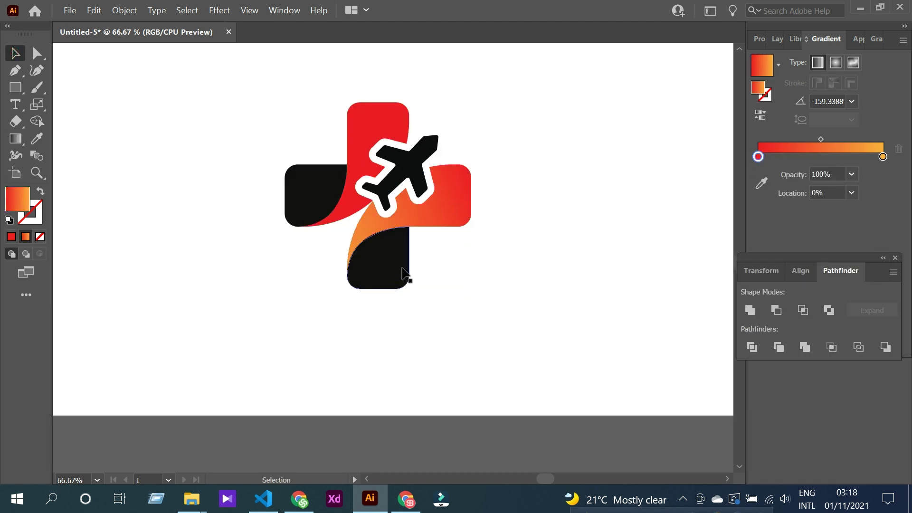
# Step: Give the lower piece a gradient running from light blue to dark indigo
pyautogui.click(806, 147)
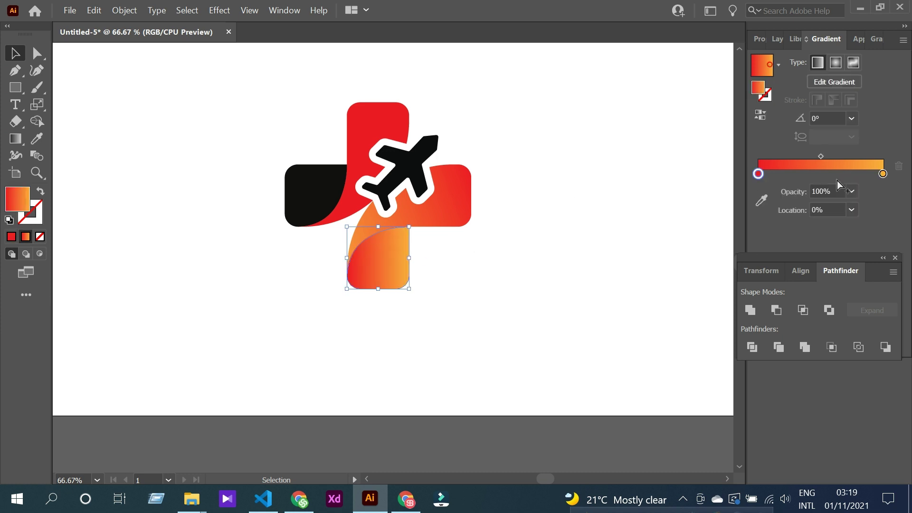
pyautogui.doubleClick(883, 174)
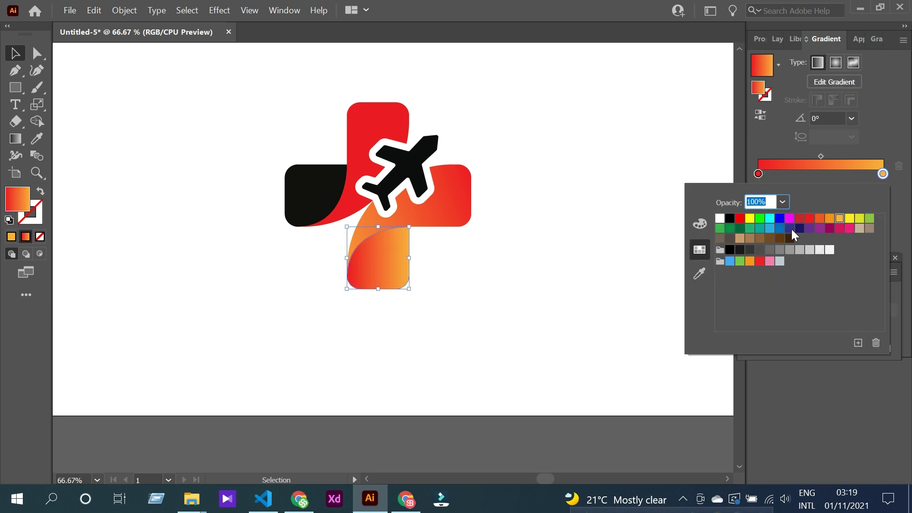
pyautogui.click(792, 231)
pyautogui.doubleClick(759, 174)
pyautogui.click(729, 261)
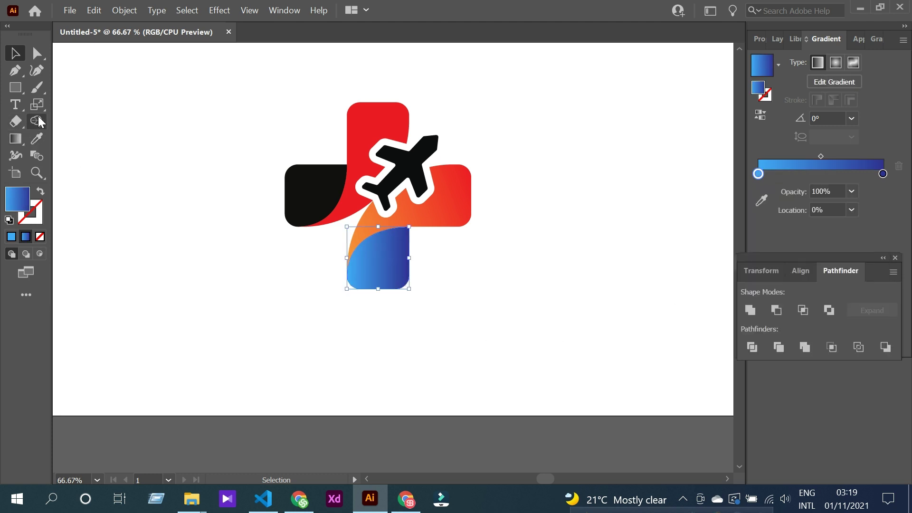
# Step: Angle the blue gradient to run down to the lower piece's bottom edge
pyautogui.click(15, 139)
pyautogui.hotkey('ctrl', '+')
pyautogui.hotkey('ctrl', '+')
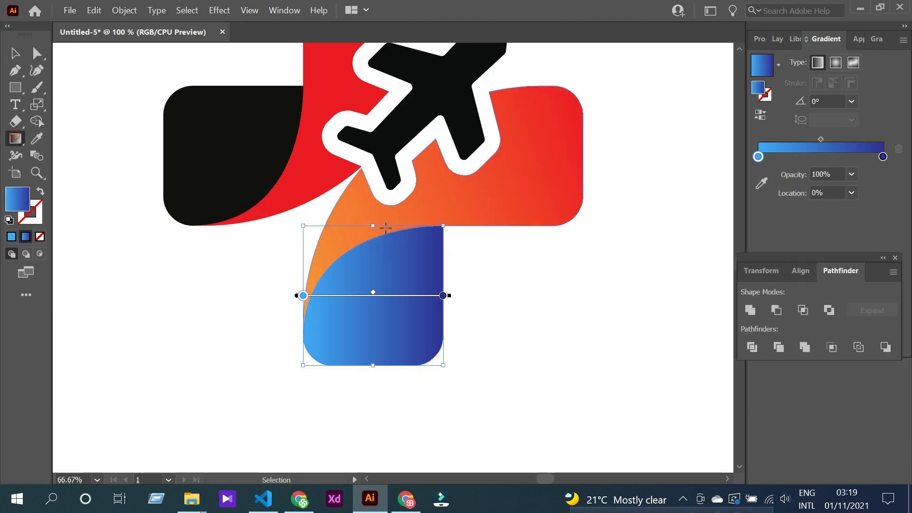
pyautogui.moveTo(503, 386)
pyautogui.mouseDown()
pyautogui.moveTo(430, 197)
pyautogui.moveTo(435, 206)
pyautogui.mouseUp()
pyautogui.moveTo(480, 354); pyautogui.dragTo(431, 210)
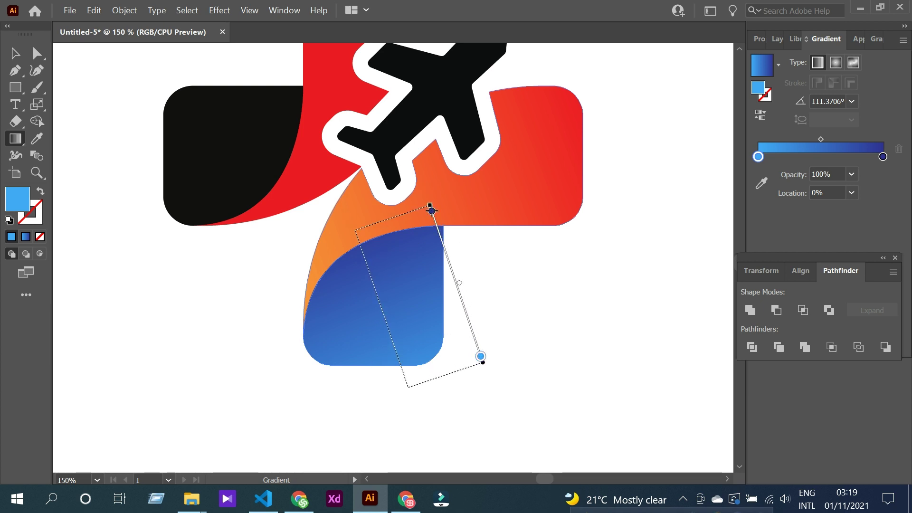
pyautogui.moveTo(489, 338); pyautogui.dragTo(446, 190)
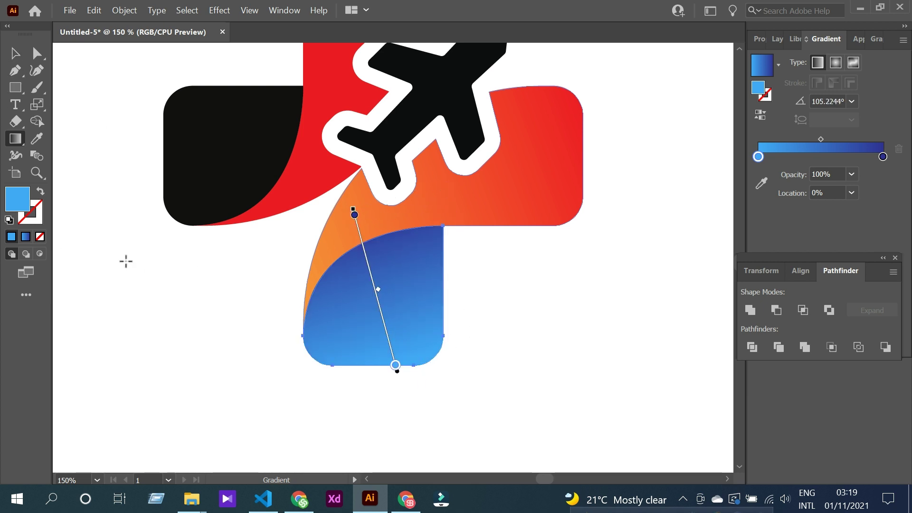
pyautogui.press('v')
pyautogui.click(278, 350)
pyautogui.hotkey('ctrl', '-')
pyautogui.hotkey('ctrl', '-')
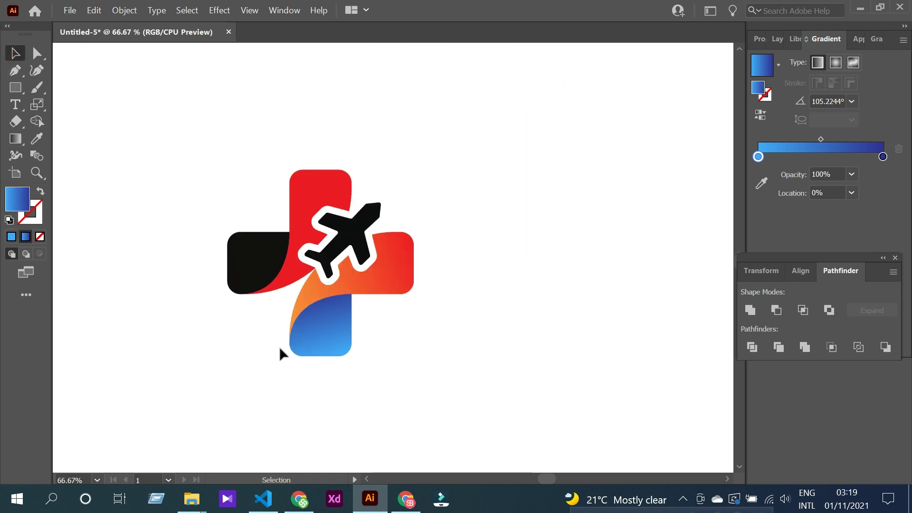
pyautogui.scroll(1, 209, 310)
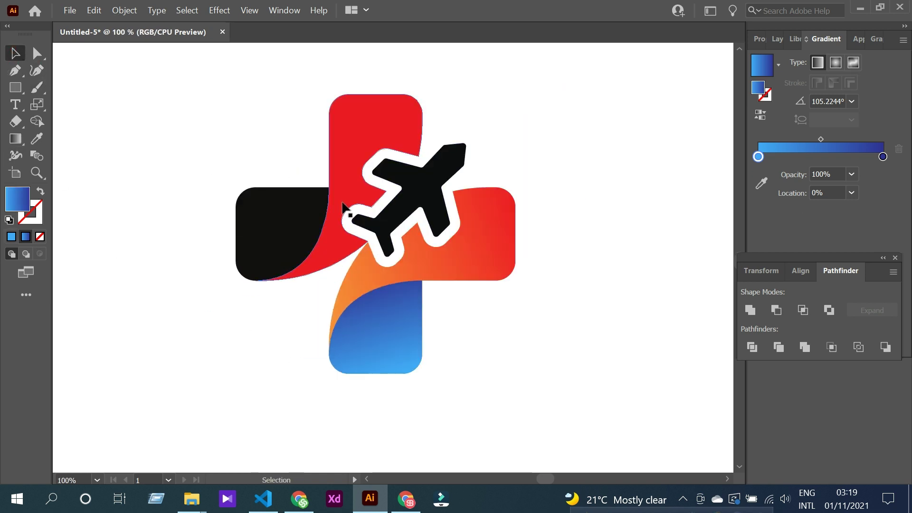
# Step: Ungroup the black and red shapes and give the top piece the angled orange gradient
pyautogui.click(351, 211)
pyautogui.rightClick(343, 203)
pyautogui.click(446, 308)
pyautogui.click(343, 246)
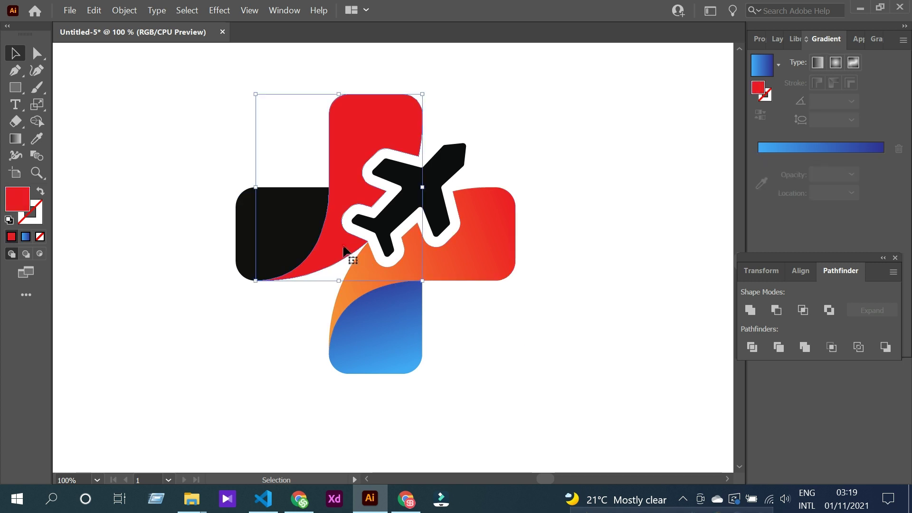
pyautogui.click(41, 142)
pyautogui.click(479, 238)
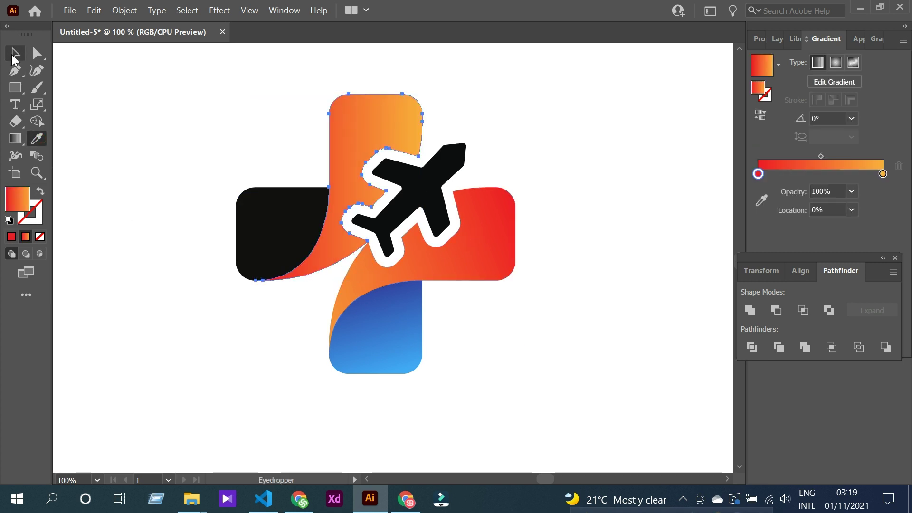
pyautogui.click(19, 142)
pyautogui.moveTo(400, 73); pyautogui.dragTo(296, 306)
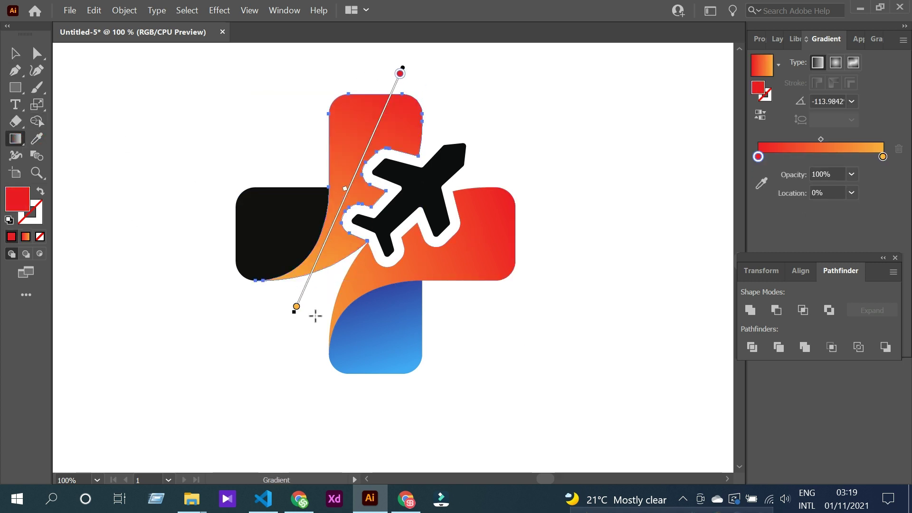
# Step: Copy the blue gradient onto the left piece and the airplane, angled along its body
pyautogui.click(15, 55)
pyautogui.moveTo(255, 92); pyautogui.dragTo(223, 242)
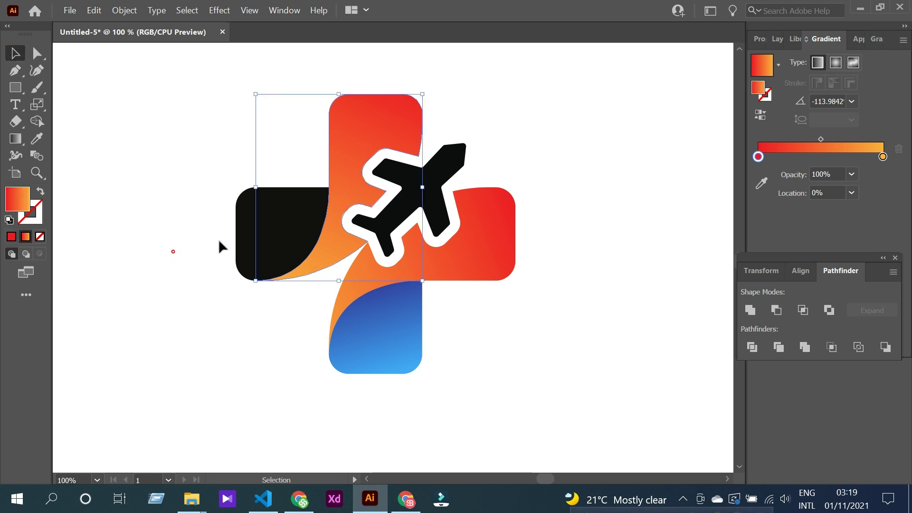
pyautogui.click(36, 138)
pyautogui.click(379, 318)
pyautogui.click(14, 54)
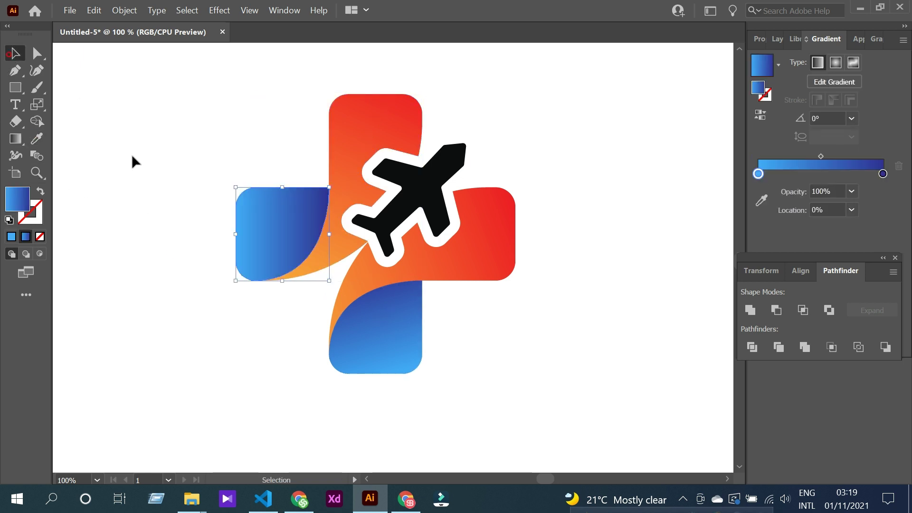
pyautogui.click(418, 188)
pyautogui.click(36, 138)
pyautogui.click(269, 241)
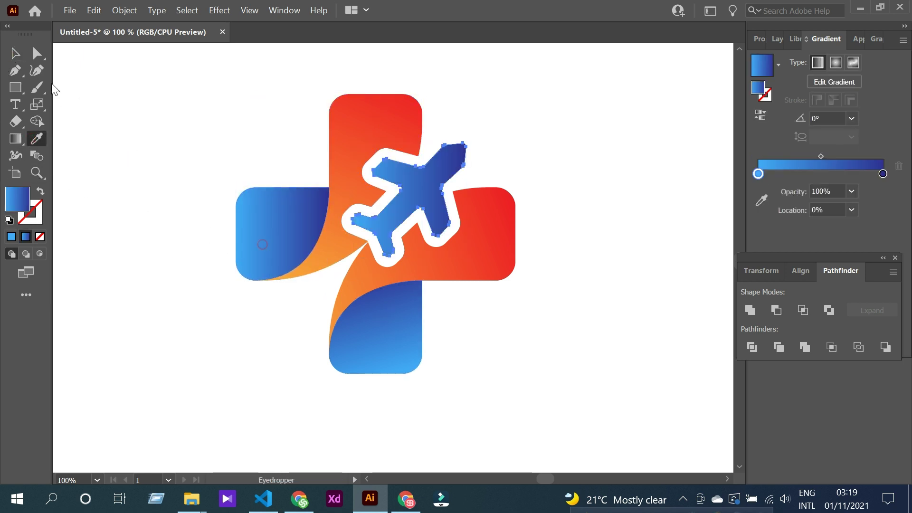
pyautogui.click(15, 53)
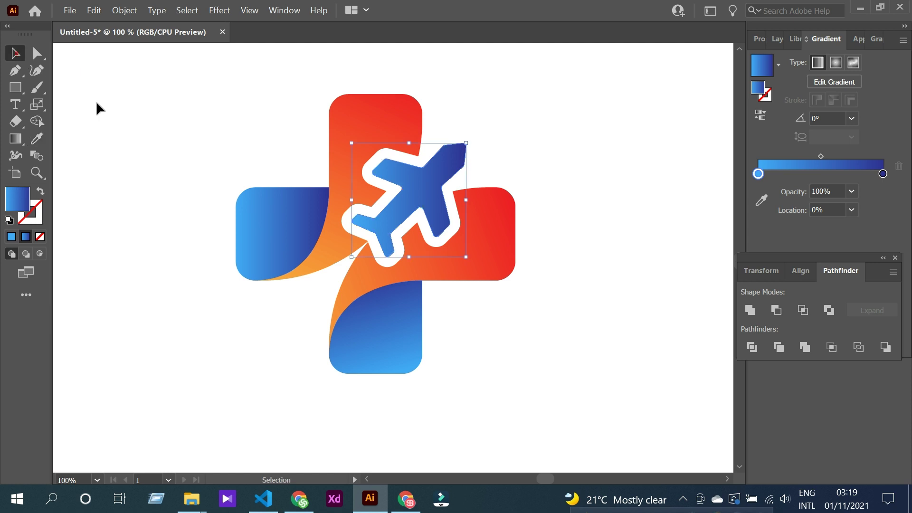
pyautogui.click(21, 141)
pyautogui.moveTo(491, 142); pyautogui.dragTo(362, 269)
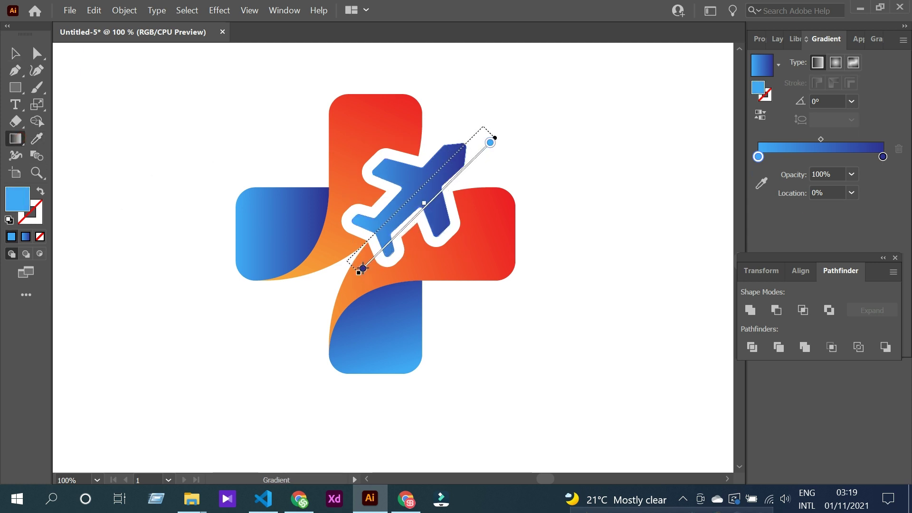
# Step: Shrink the whole logo around its centre
pyautogui.click(15, 53)
pyautogui.click(146, 138)
pyautogui.scroll(-1, 215, 158)
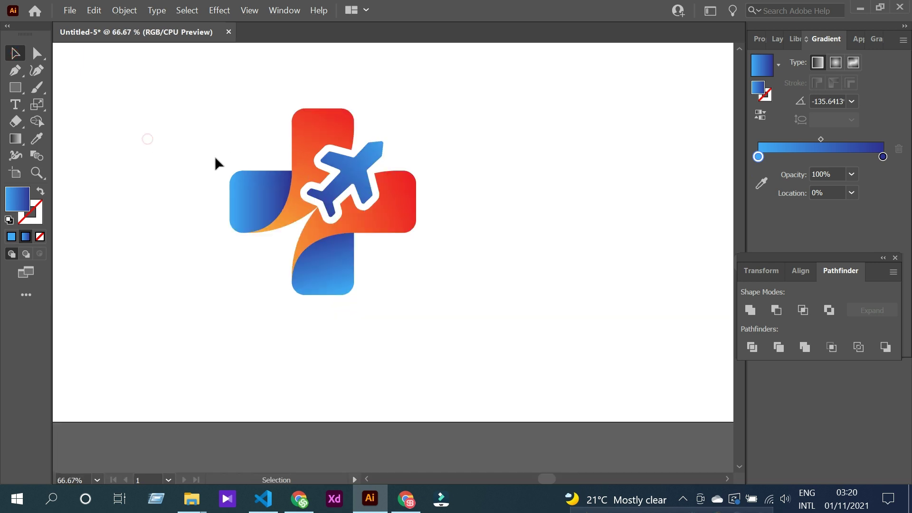
pyautogui.scroll(1, 215, 163)
pyautogui.moveTo(214, 145)
pyautogui.mouseDown()
pyautogui.moveTo(447, 317)
pyautogui.moveTo(380, 276)
pyautogui.mouseUp()
# Step: Add the word 'Medical' to the right of the logo and enlarge it
pyautogui.click(465, 313)
pyautogui.click(14, 104)
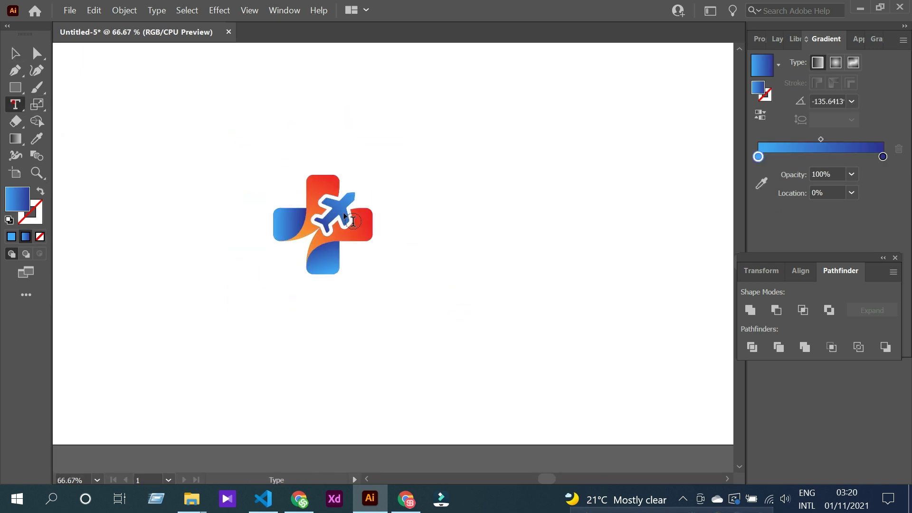
pyautogui.click(407, 218)
pyautogui.write('Medical')
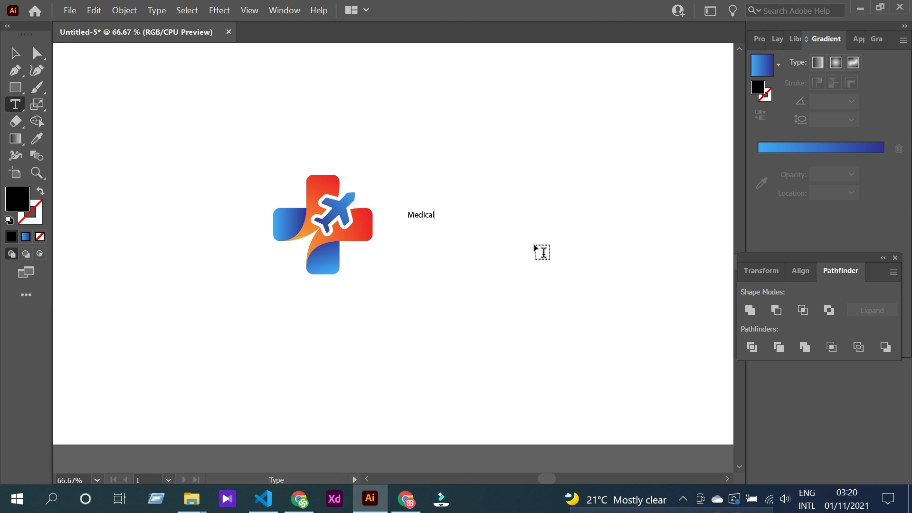
pyautogui.click(14, 53)
pyautogui.moveTo(438, 218)
pyautogui.mouseDown()
pyautogui.moveTo(517, 245)
pyautogui.moveTo(474, 243)
pyautogui.moveTo(470, 278)
pyautogui.mouseUp()
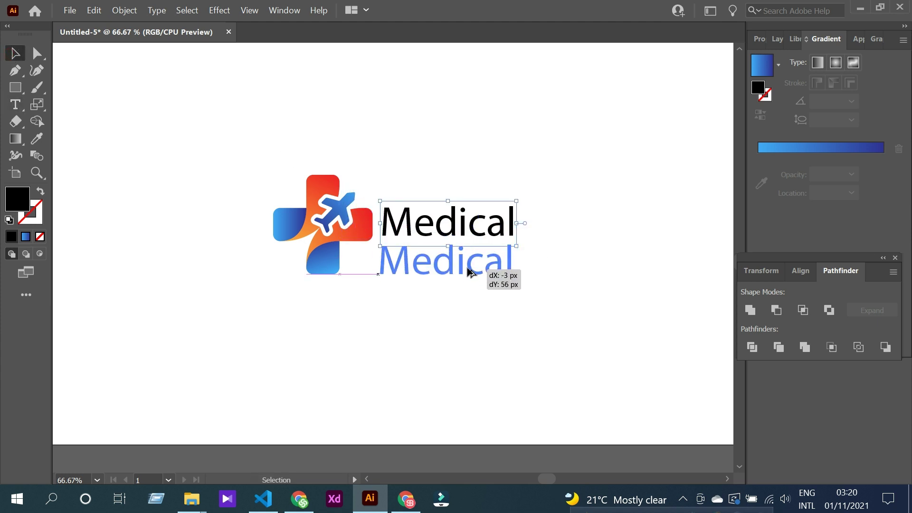
# Step: Retype the copied line below as 'TOURIST', then select Medical and show its Properties
pyautogui.press('t')
pyautogui.doubleClick(461, 268)
pyautogui.write('T')
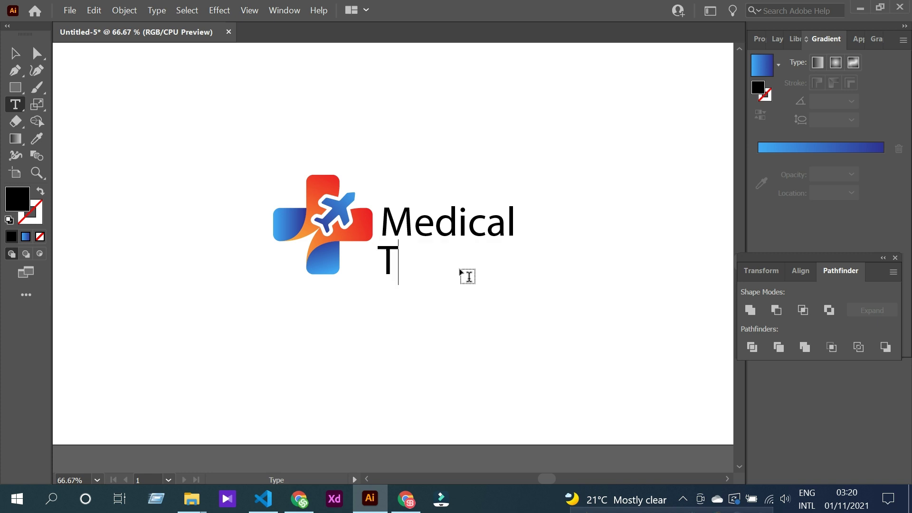
pyautogui.write('OURIST')
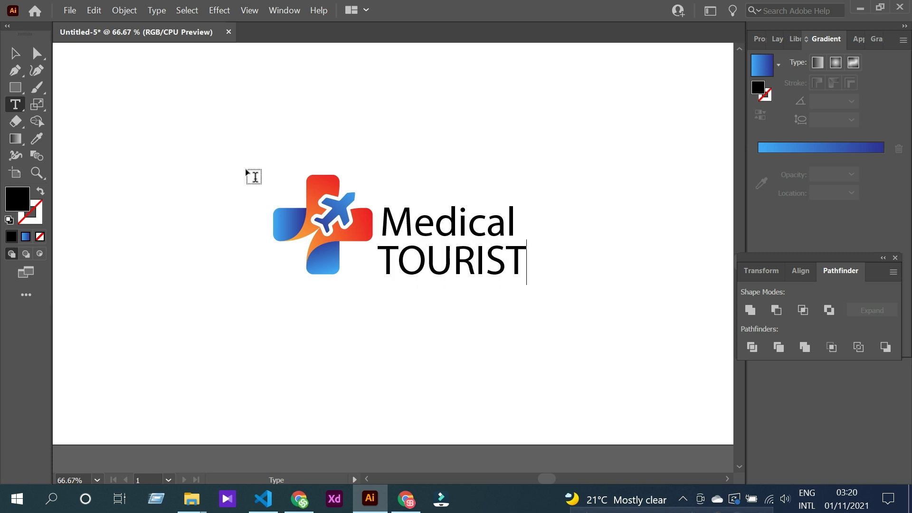
pyautogui.press('Escape')
pyautogui.click(435, 350)
pyautogui.scroll(2, 436, 350)
pyautogui.click(463, 273)
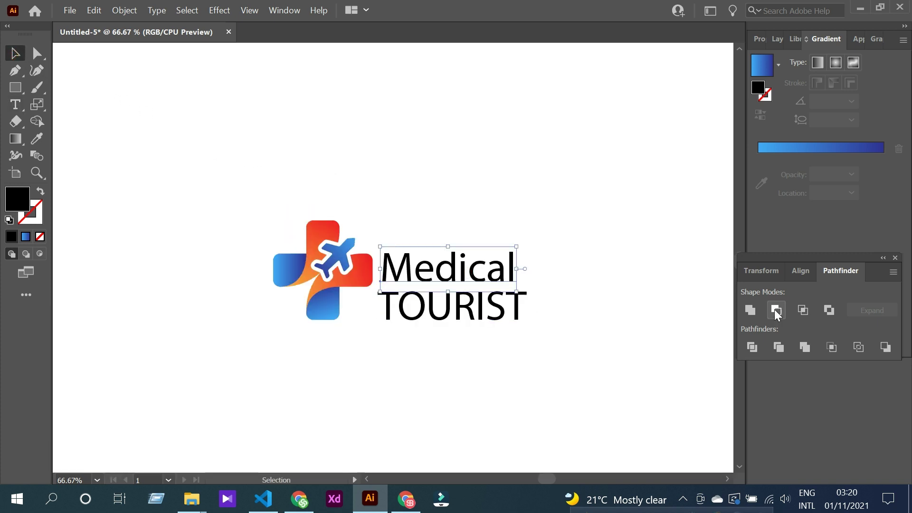
pyautogui.click(753, 40)
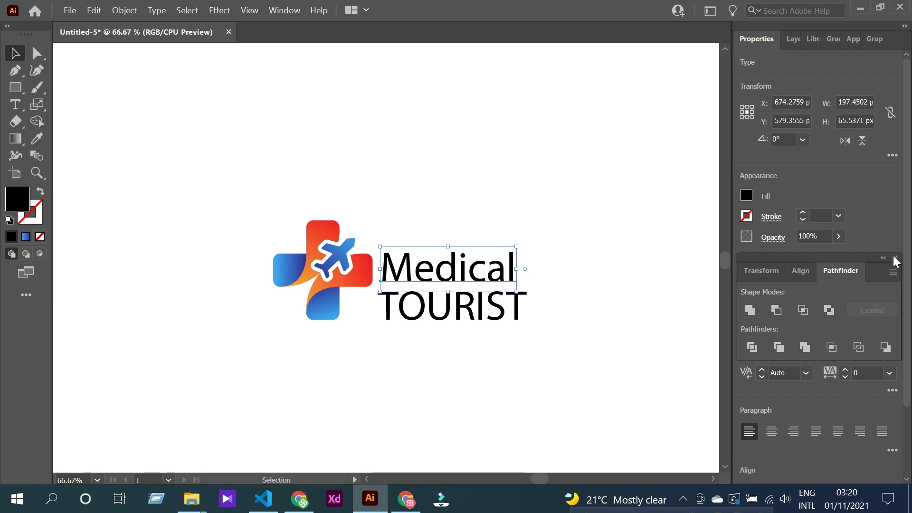
# Step: Set Medical in Poppins Bold and TOURIST in Poppins Light
pyautogui.click(896, 260)
pyautogui.click(798, 317)
pyautogui.write('POPP')
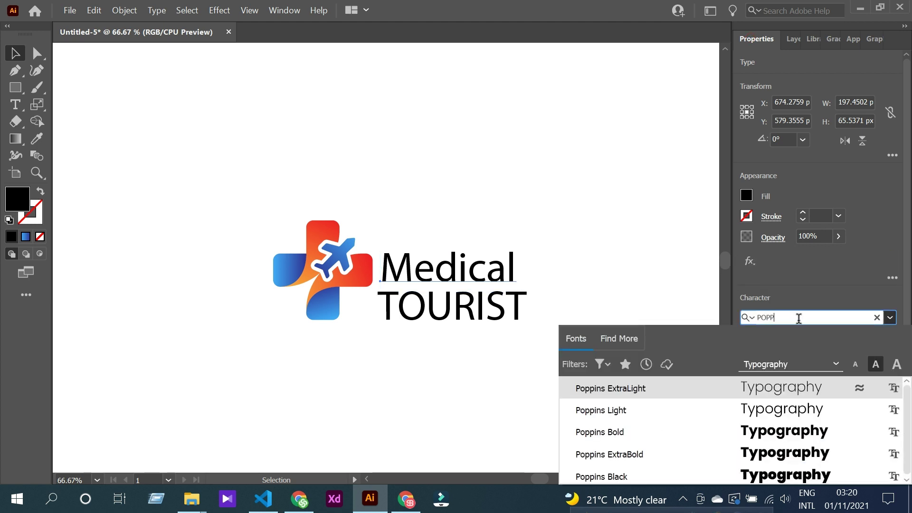
pyautogui.click(785, 434)
pyautogui.scroll(1, 524, 376)
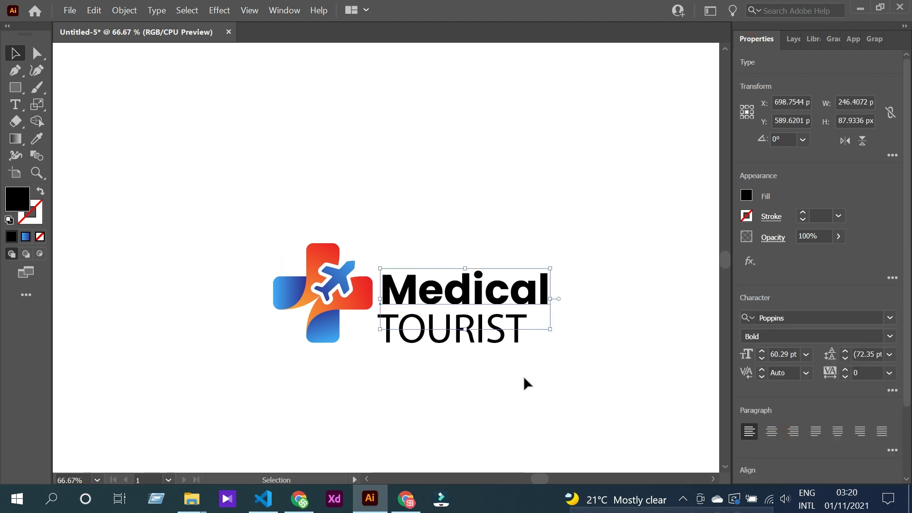
pyautogui.click(500, 341)
pyautogui.click(799, 321)
pyautogui.write('popp')
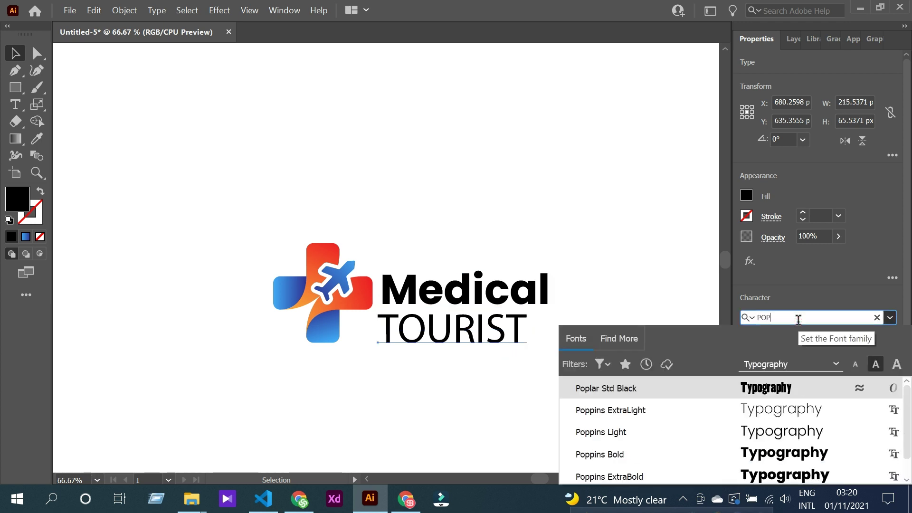
pyautogui.scroll(-1, 794, 409)
pyautogui.click(794, 406)
# Step: Widen TOURIST's tracking to 200 and shrink it beneath Medical
pyautogui.click(551, 369)
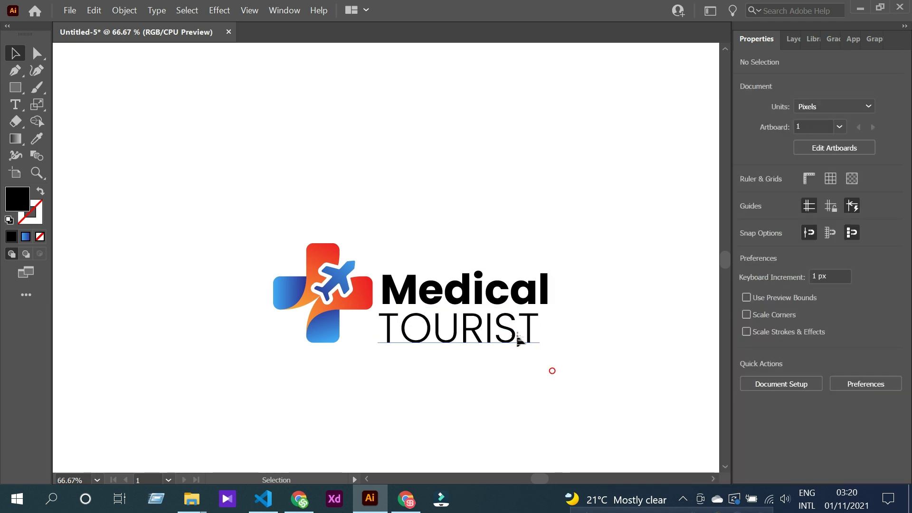
pyautogui.hotkey('ctrl', 't')
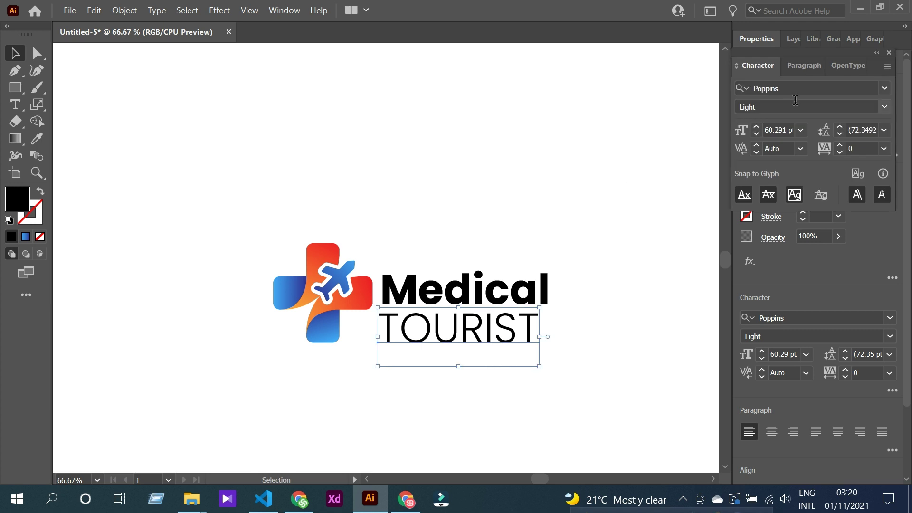
pyautogui.click(868, 149)
pyautogui.write('0')
pyautogui.press('Return')
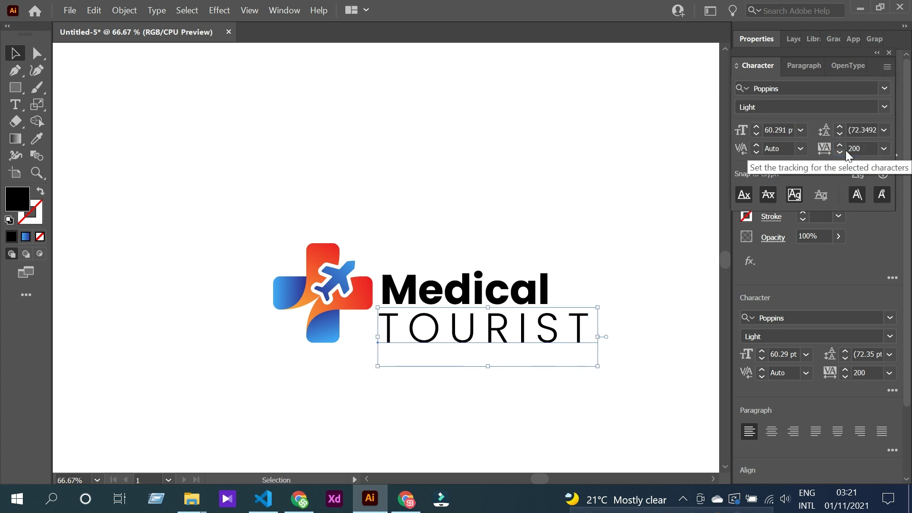
pyautogui.moveTo(598, 366); pyautogui.dragTo(494, 328)
# Step: Increase TOURIST's tracking to 300, then 500, and resize it to fit under Medical
pyautogui.click(849, 148)
pyautogui.write('300')
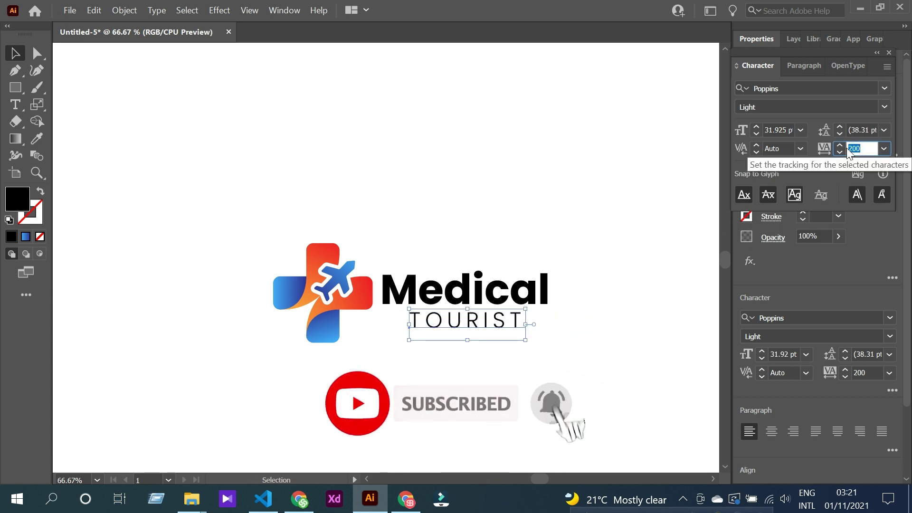
pyautogui.press('Return')
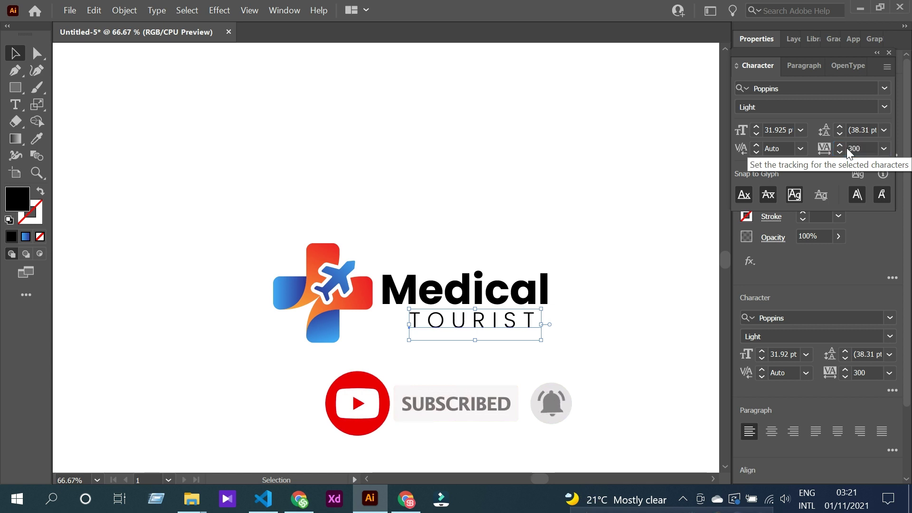
pyautogui.click(839, 157)
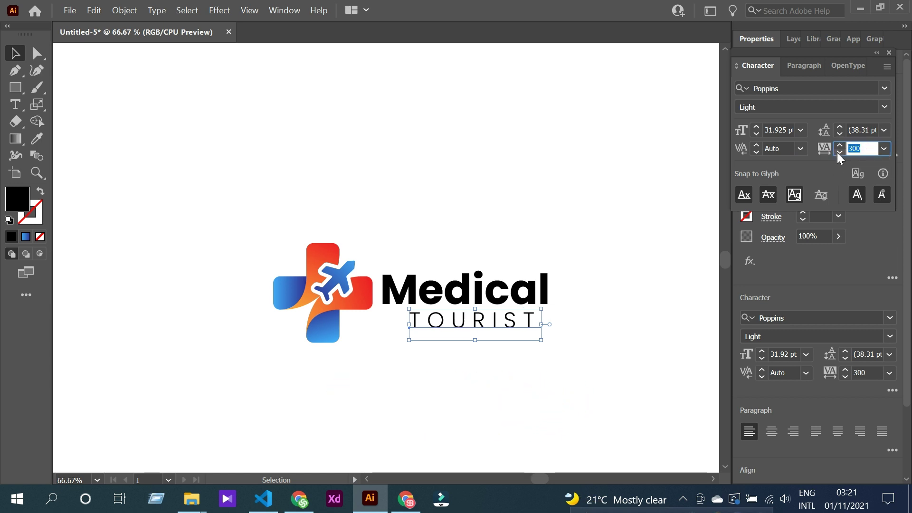
pyautogui.write('500')
pyautogui.press('Return')
pyautogui.scroll(1, 518, 328)
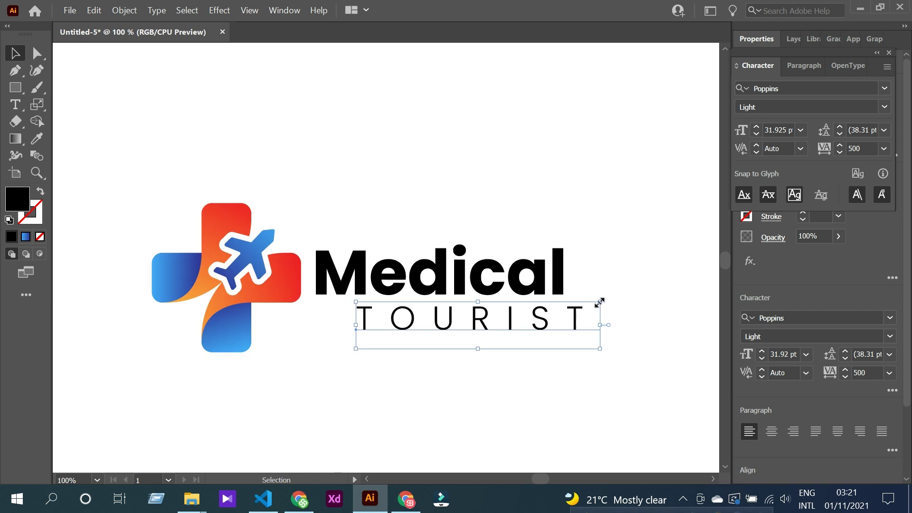
pyautogui.moveTo(599, 302); pyautogui.dragTo(534, 307)
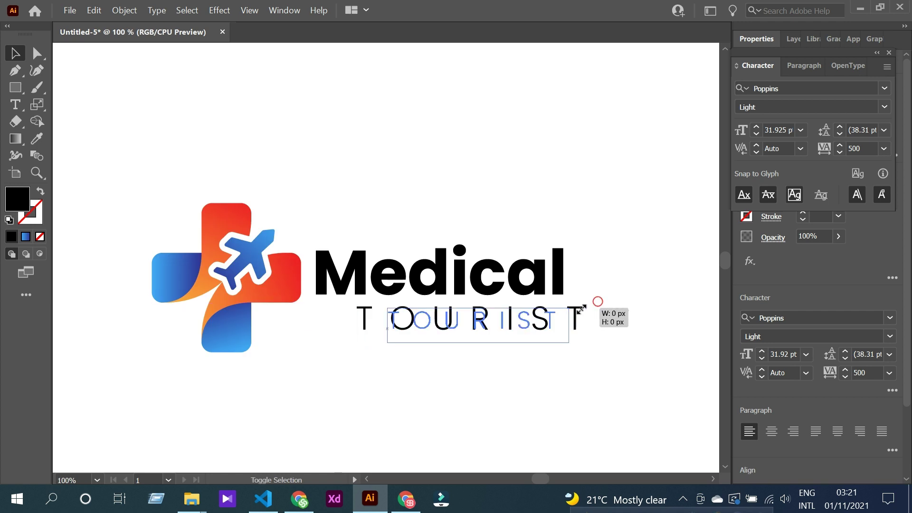
# Step: Set TOURIST's tracking to 600 and select both text lines together
pyautogui.click(569, 357)
pyautogui.scroll(-1, 560, 359)
pyautogui.click(532, 298)
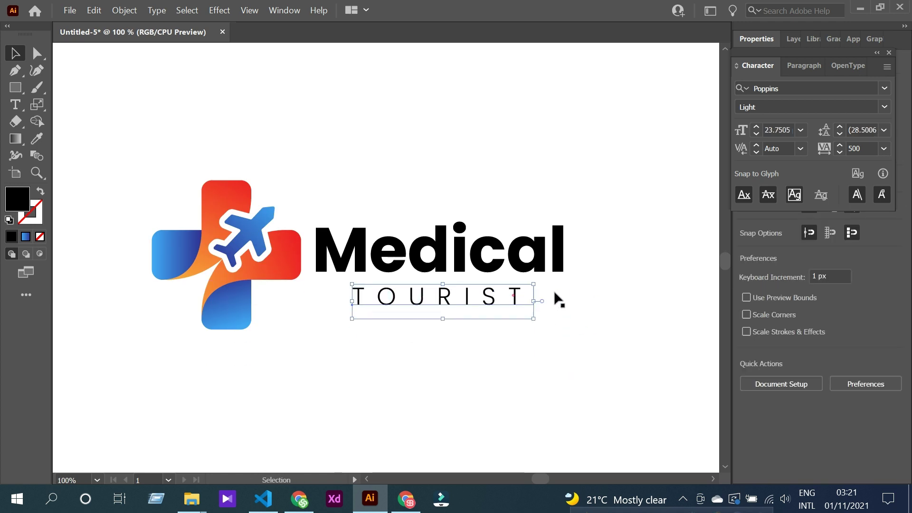
pyautogui.click(872, 146)
pyautogui.write('600')
pyautogui.press('Return')
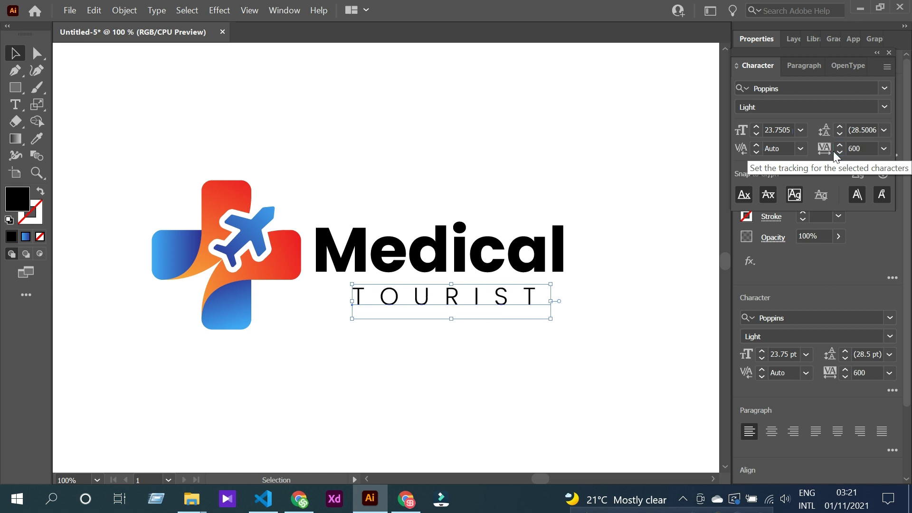
pyautogui.keyDown('shift'); pyautogui.click(464, 228); pyautogui.keyUp('shift')
pyautogui.click(124, 10)
# Step: Expand the text into outlines and set TOURIST to 50% opacity
pyautogui.click(180, 162)
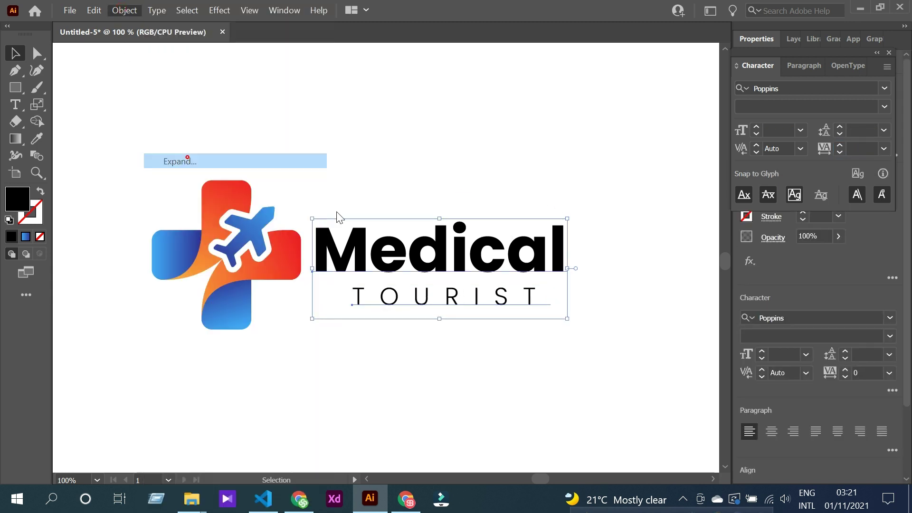
pyautogui.click(430, 327)
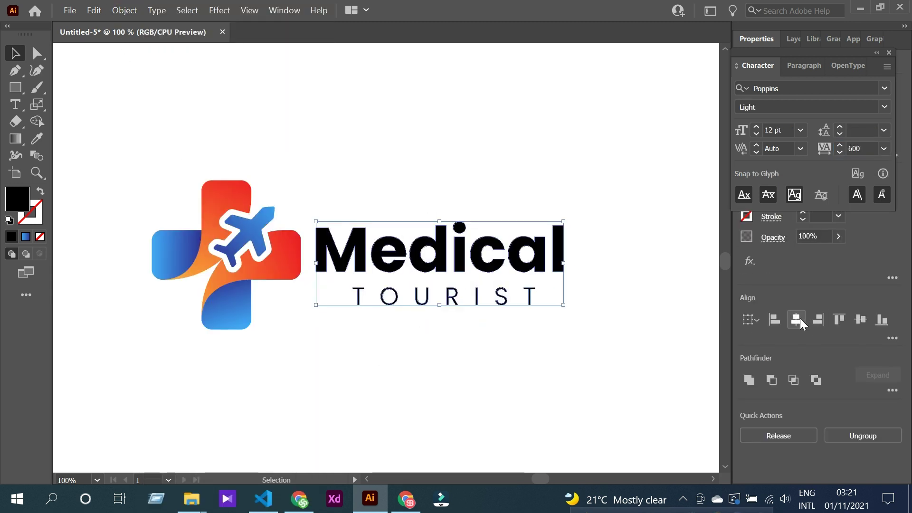
pyautogui.click(539, 353)
pyautogui.moveTo(577, 338); pyautogui.dragTo(349, 285)
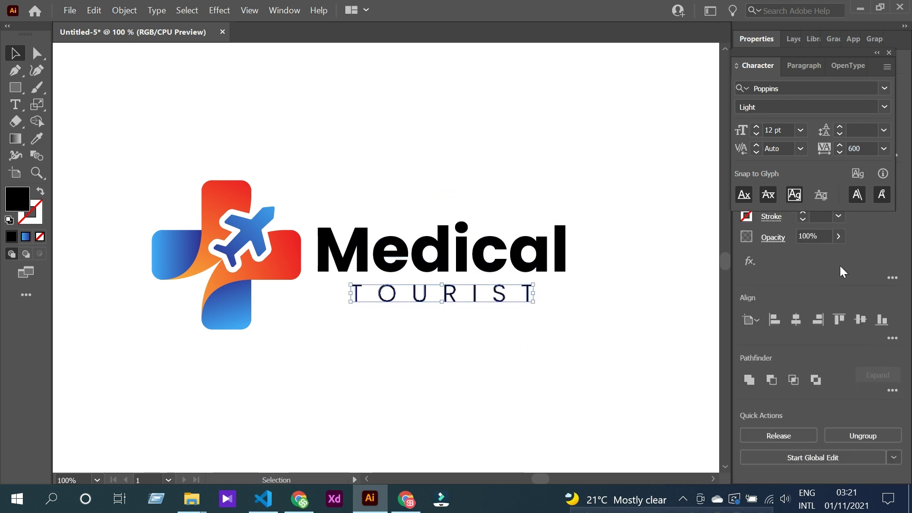
pyautogui.click(818, 236)
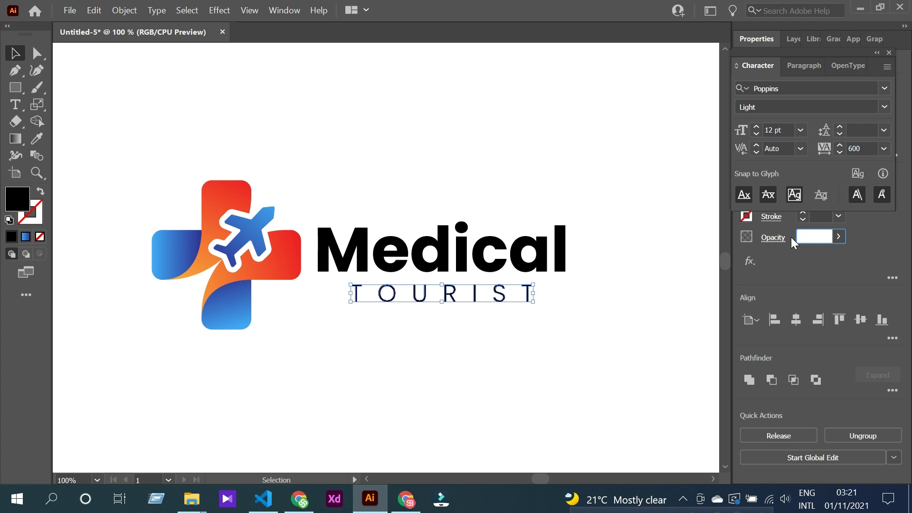
pyautogui.press('BackSpace')
pyautogui.press('BackSpace')
pyautogui.write('50')
pyautogui.press('Return')
# Step: Align the cross and the text on their vertical centres
pyautogui.click(588, 333)
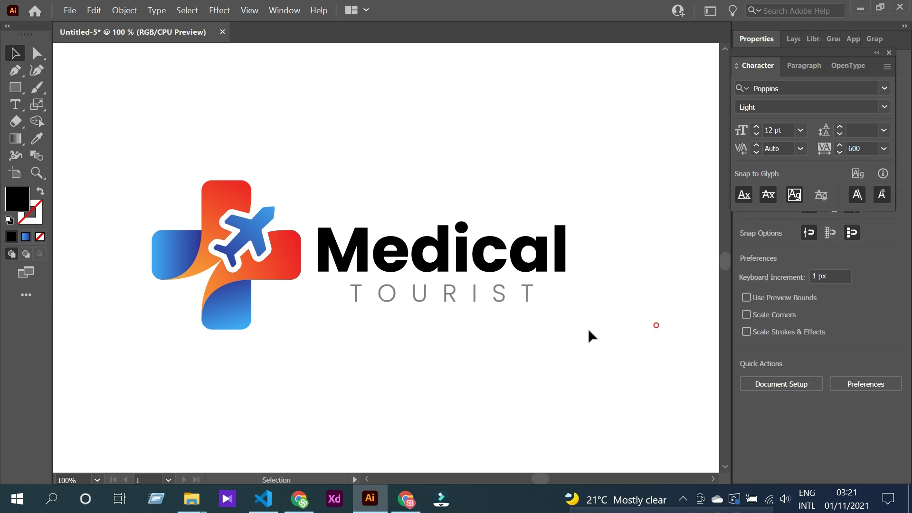
pyautogui.moveTo(610, 338); pyautogui.dragTo(528, 273)
pyautogui.click(433, 355)
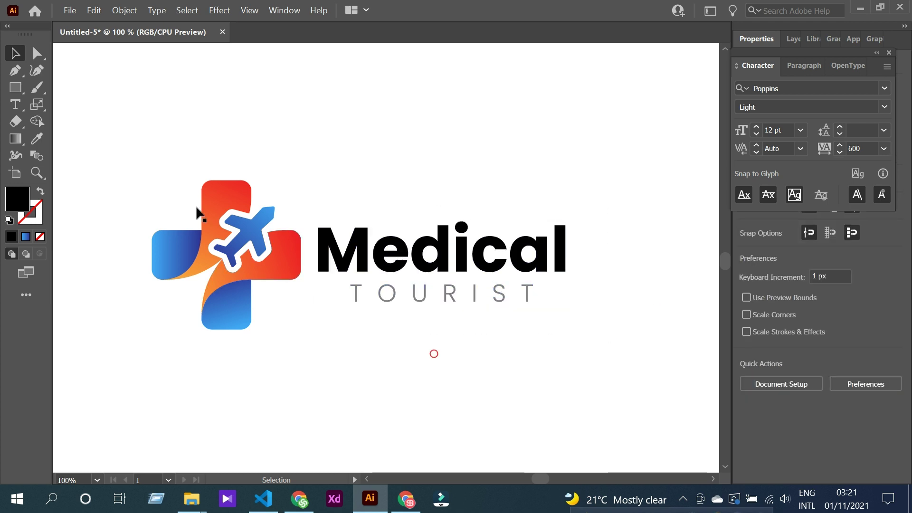
pyautogui.moveTo(170, 165); pyautogui.dragTo(269, 360)
pyautogui.click(269, 357)
pyautogui.hotkey('ctrl', 'a')
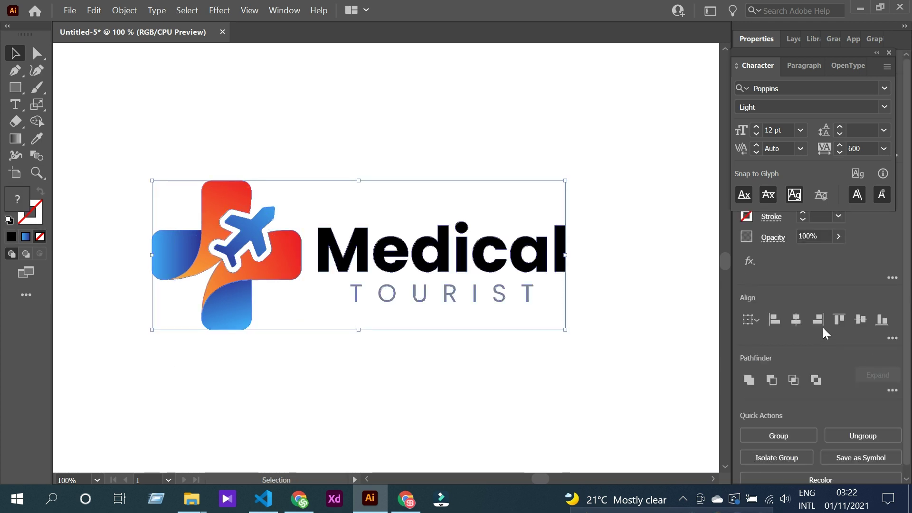
pyautogui.click(864, 319)
# Step: Scale the Medical/TOURIST text slightly smaller and nudge it left
pyautogui.click(346, 384)
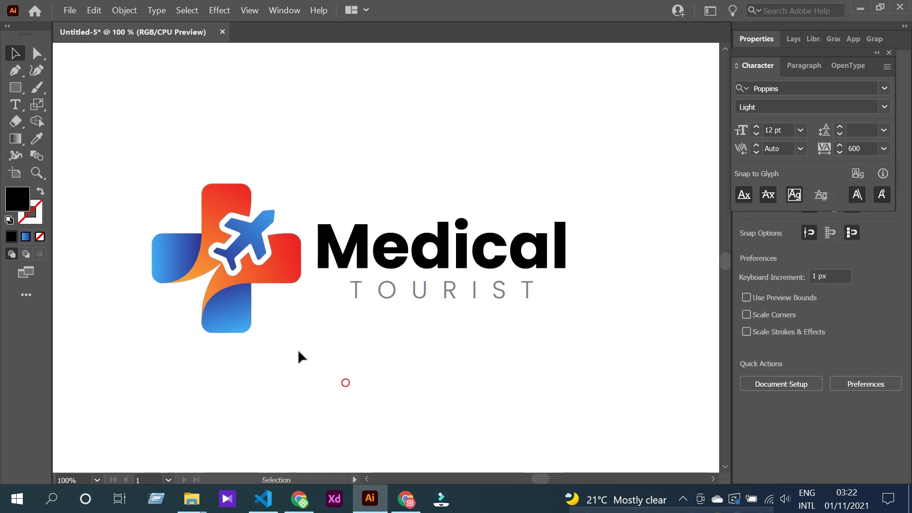
pyautogui.scroll(-1, 298, 356)
pyautogui.click(279, 261)
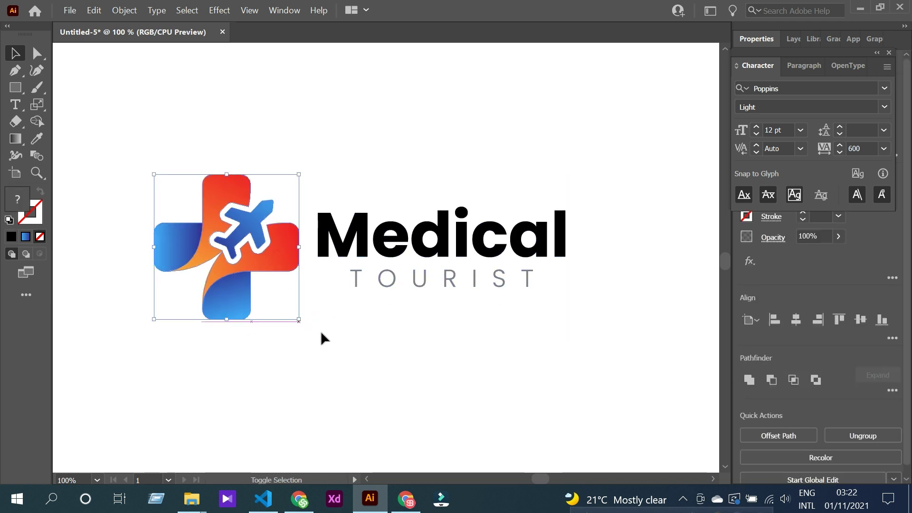
pyautogui.click(413, 368)
pyautogui.moveTo(409, 198); pyautogui.dragTo(523, 351)
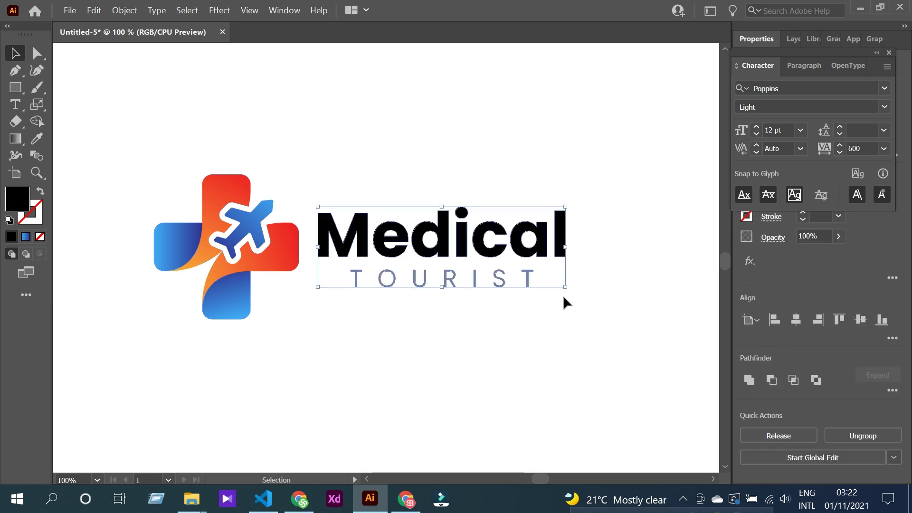
pyautogui.moveTo(567, 288); pyautogui.dragTo(564, 286)
pyautogui.hotkey('shift', 'Left')
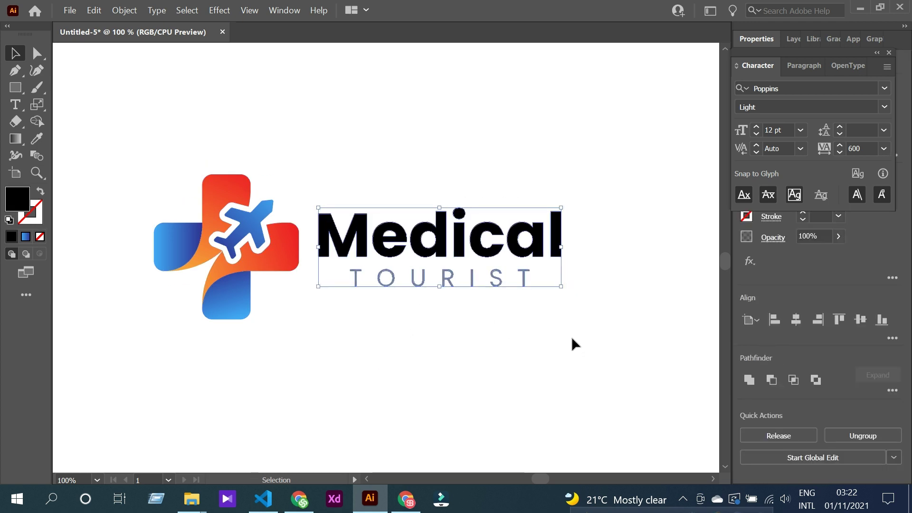
pyautogui.click(482, 367)
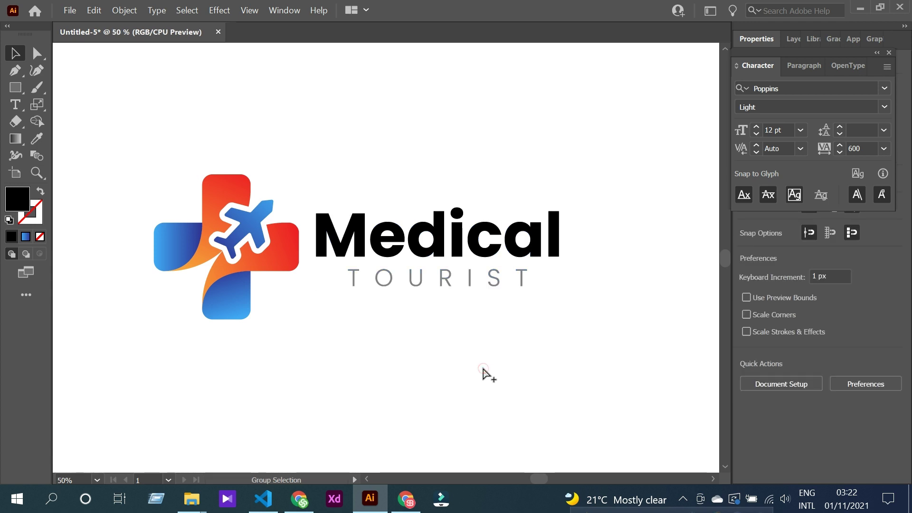
# Step: Group the cross and text and centre the logo on the artboard
pyautogui.hotkey('ctrl', '-')
pyautogui.hotkey('ctrl', 'a')
pyautogui.hotkey('ctrl', 'g')
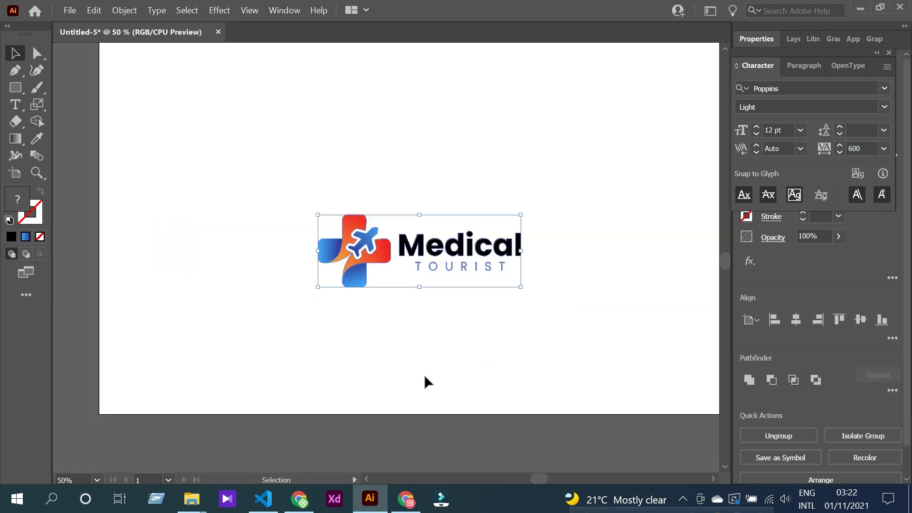
pyautogui.hotkey('ctrl', '-')
pyautogui.click(790, 319)
pyautogui.click(859, 319)
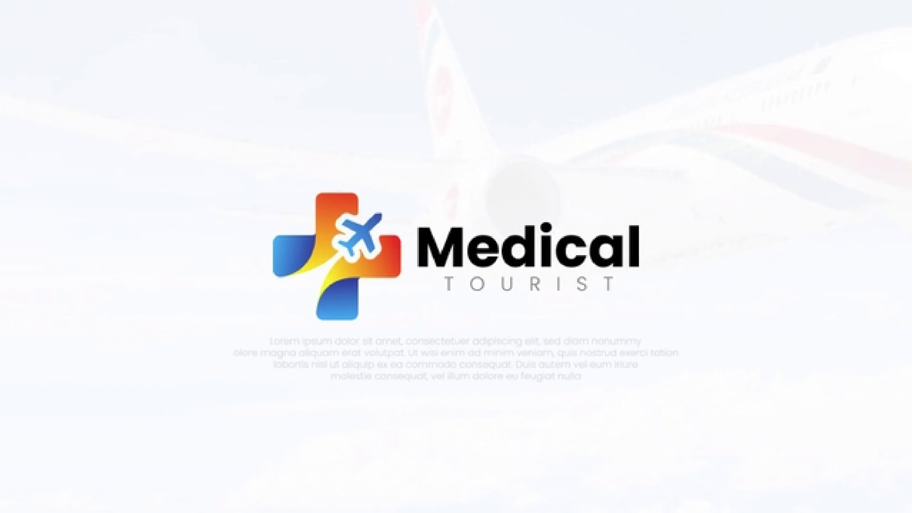